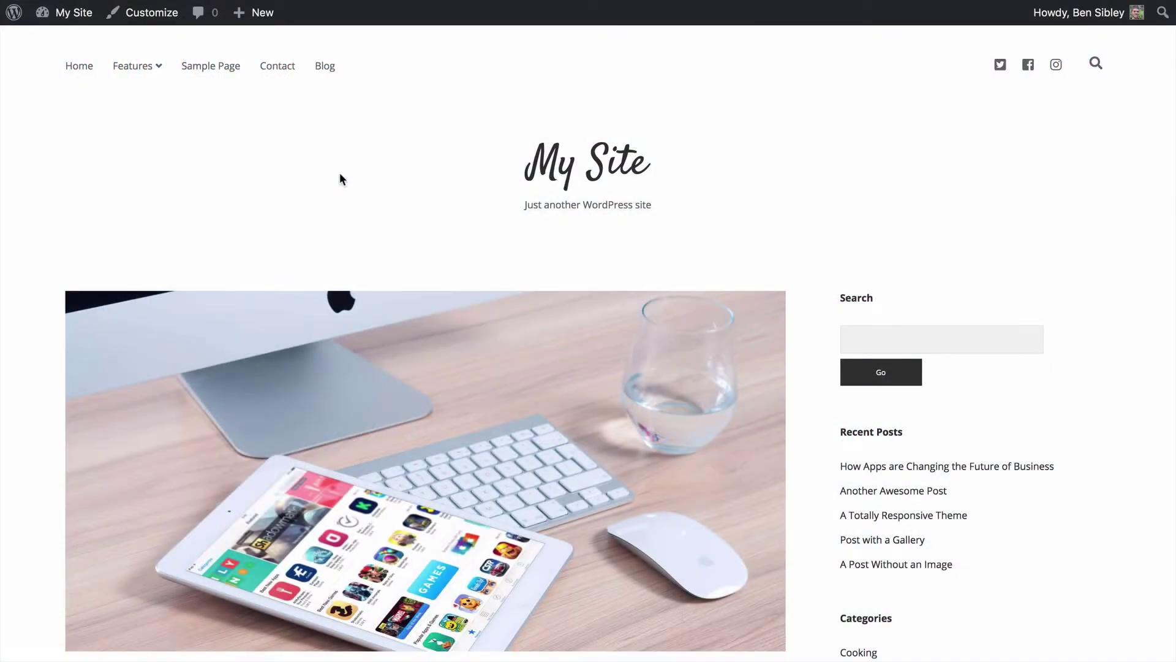
Highlight the automatic excerpt text under the post on the blog page.
scroll(341, 178, down, 5)
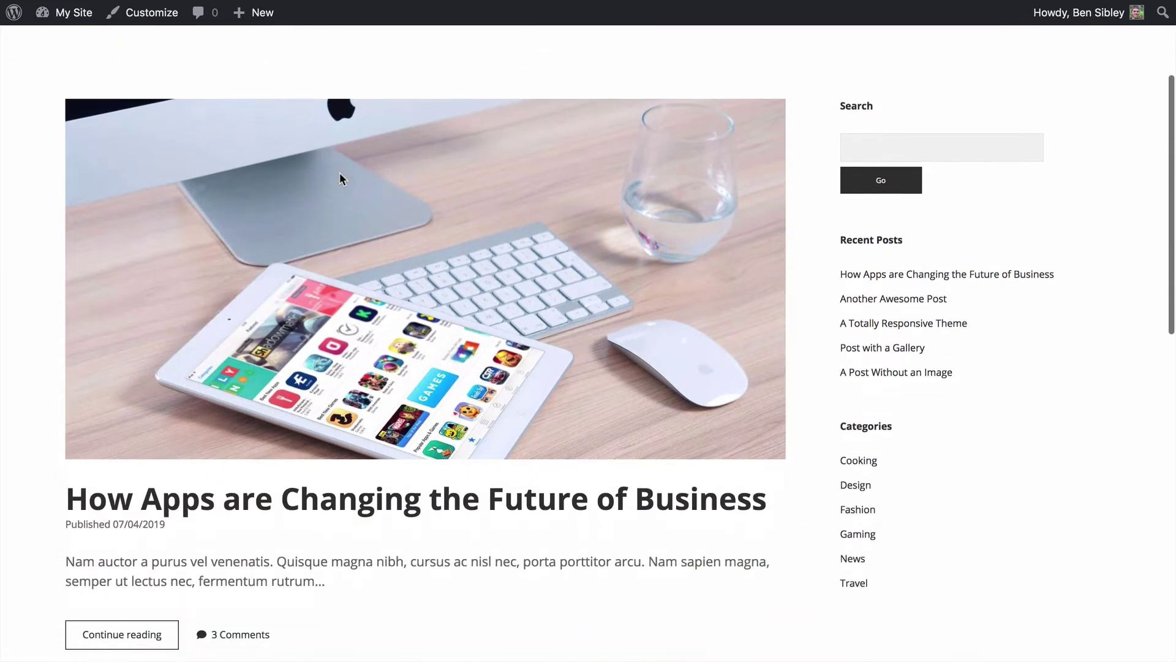
scroll(337, 288, down, 3)
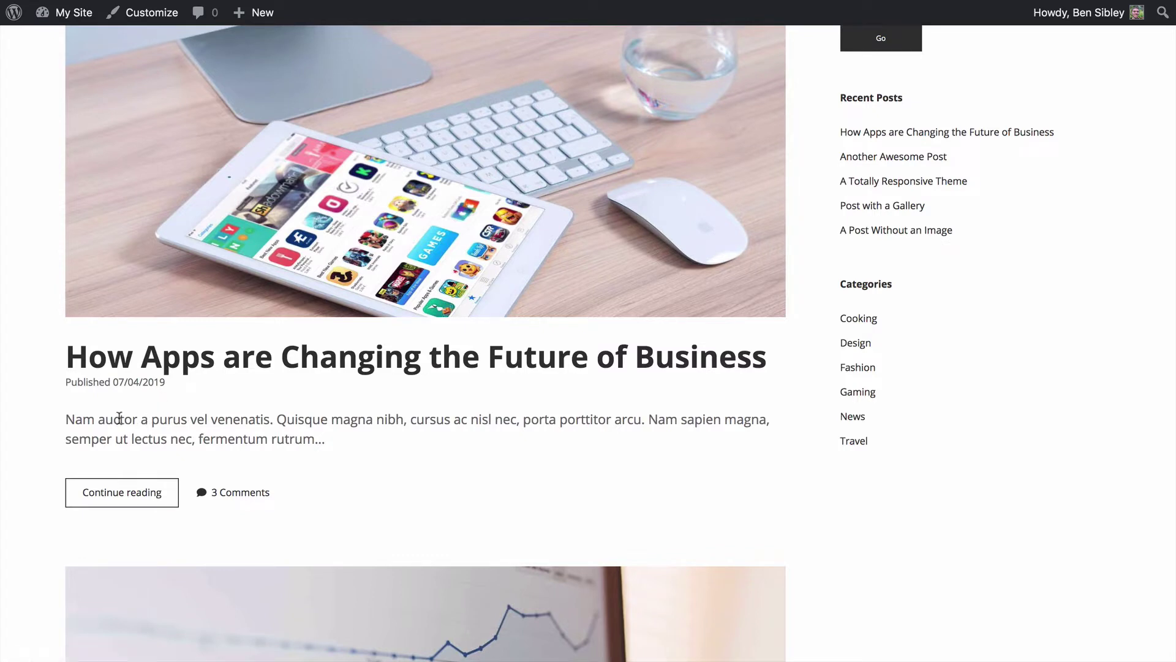
drag(73, 415, 328, 442)
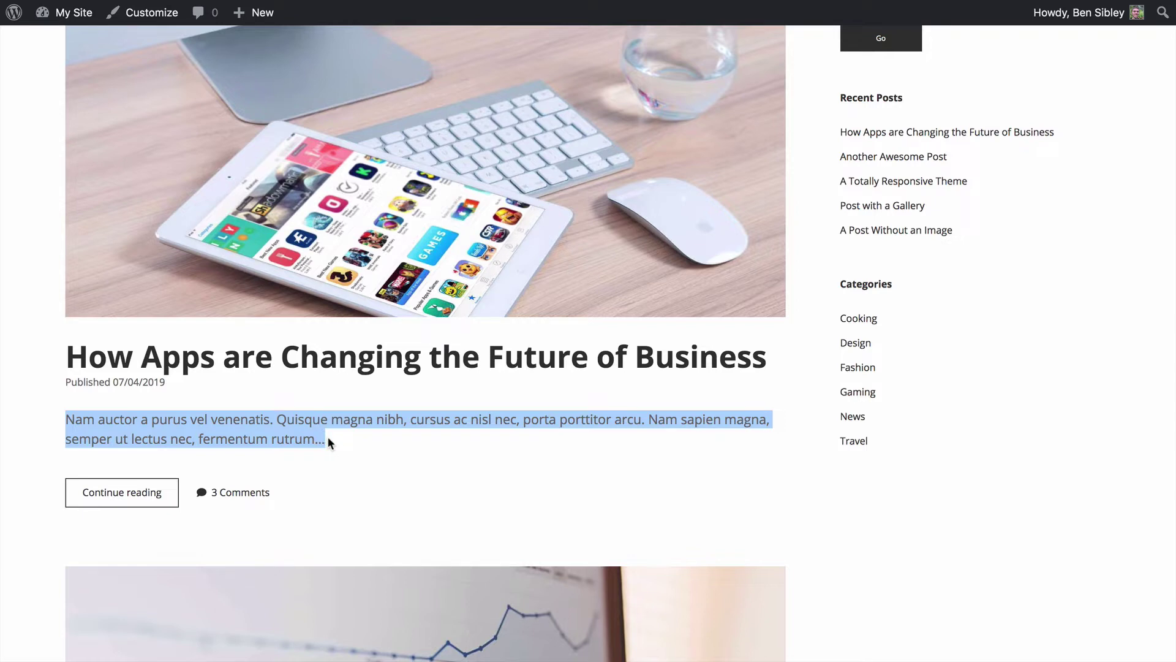
click(376, 448)
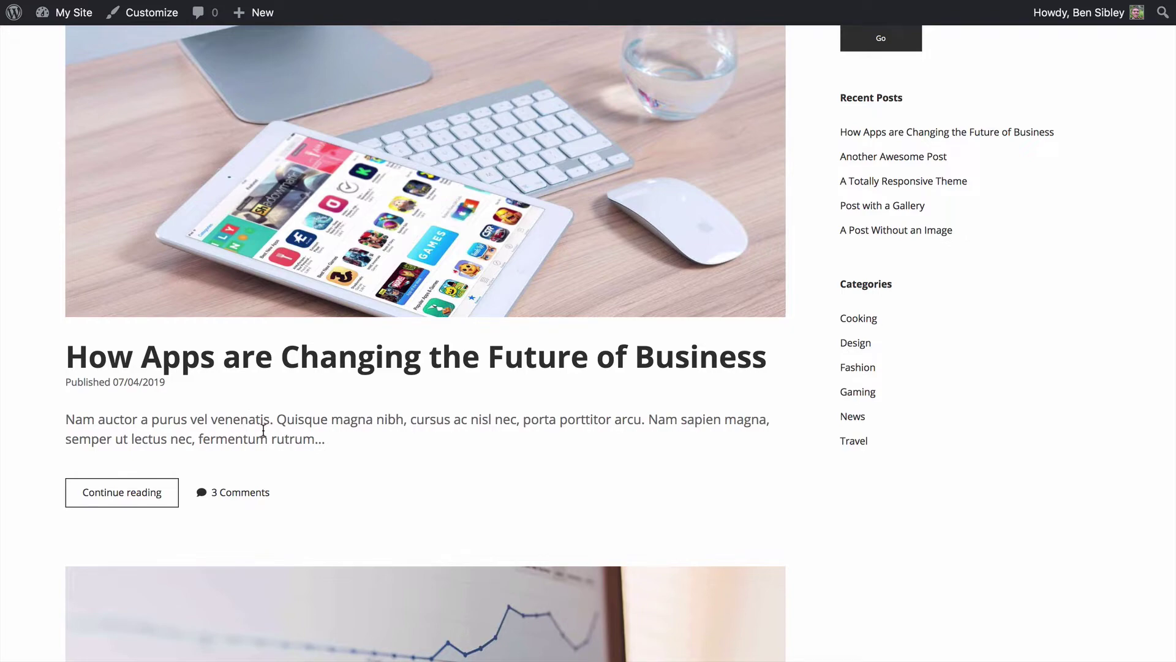
Show where the automatic excerpt ends, highlighting its closing ellipsis.
scroll(343, 414, up, 5)
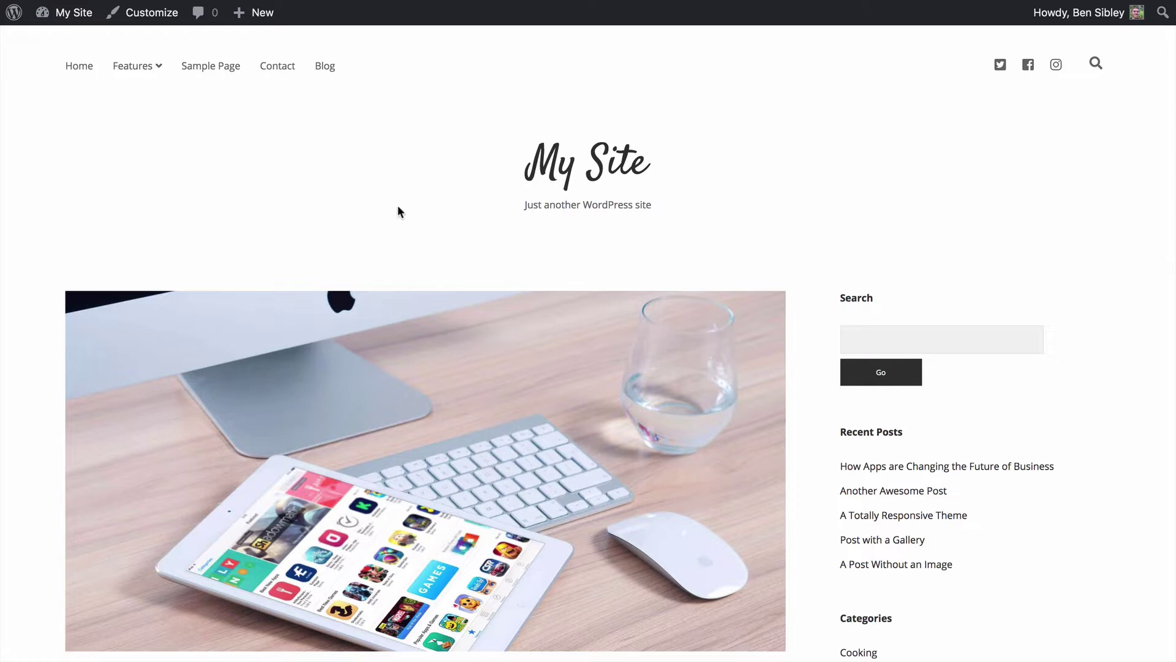
scroll(398, 207, down, 7)
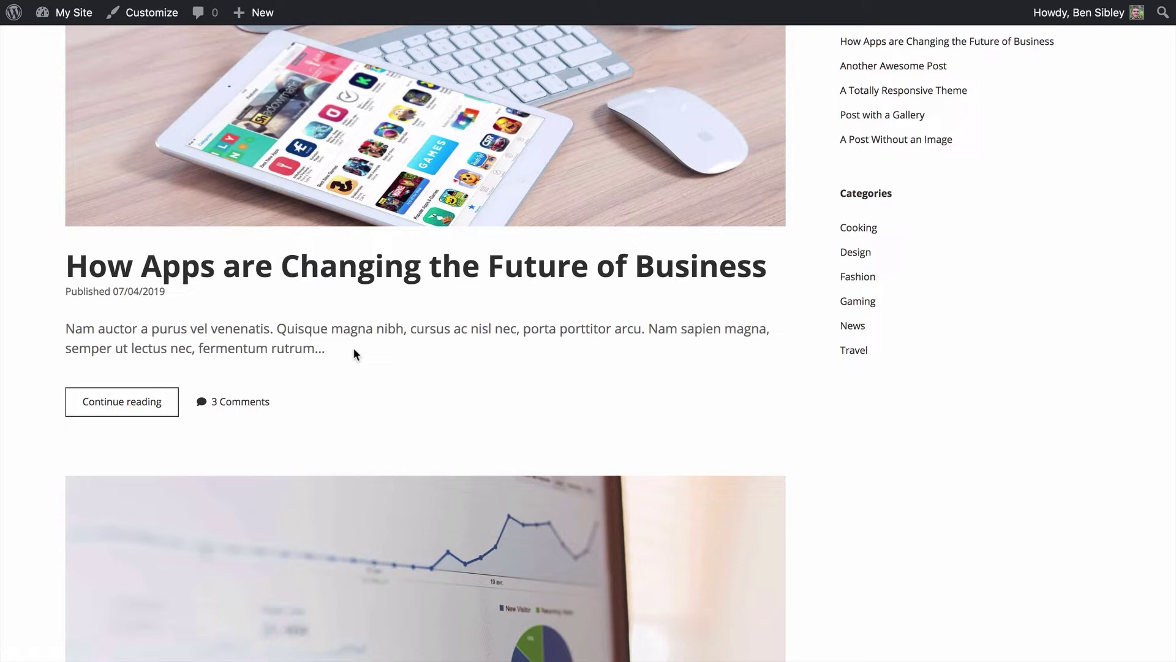
scroll(353, 354, down, 1)
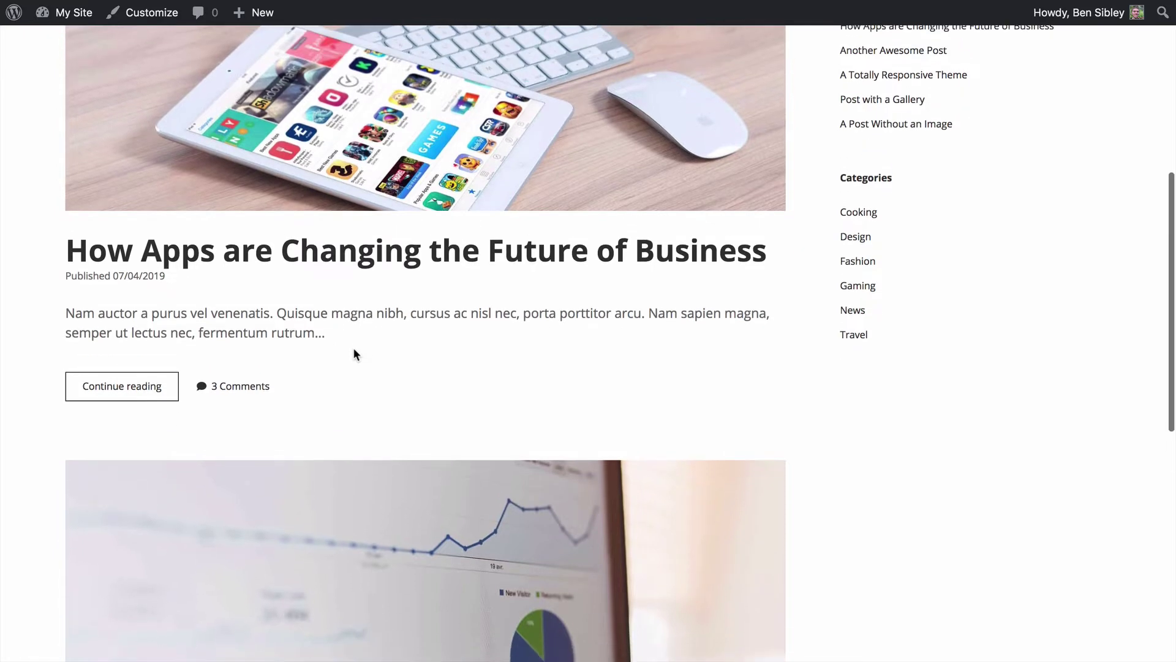
drag(66, 314, 311, 330)
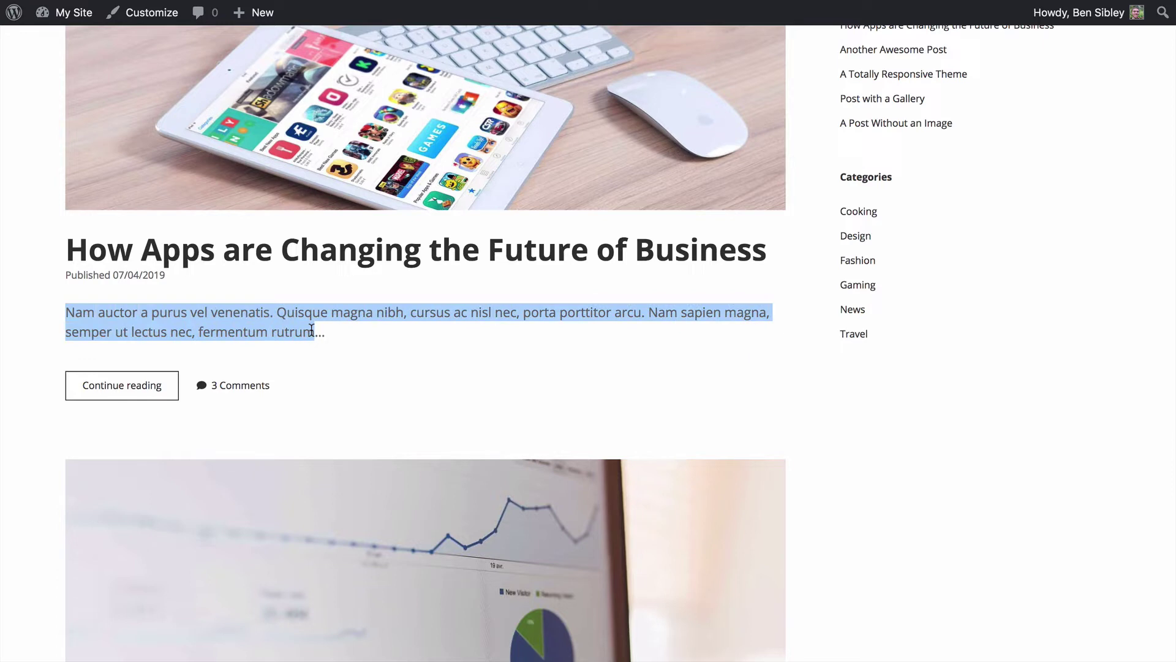
click(337, 341)
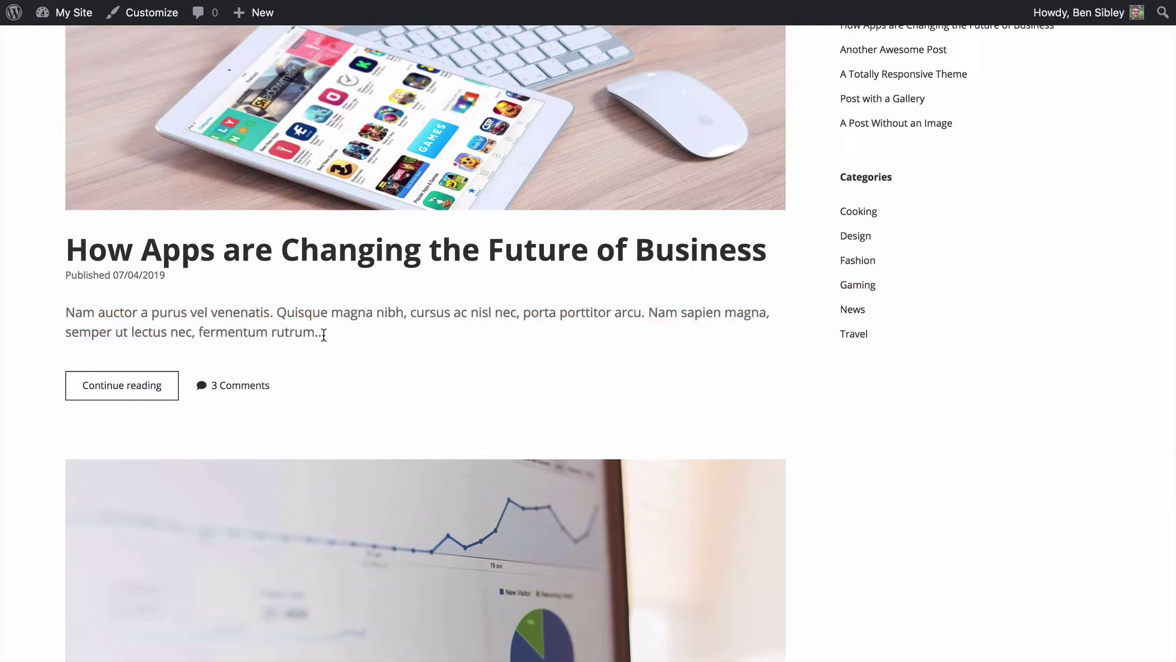
drag(324, 334, 318, 335)
Open the full 'How Apps are Changing the Future of Business' post and scroll through its content.
click(391, 261)
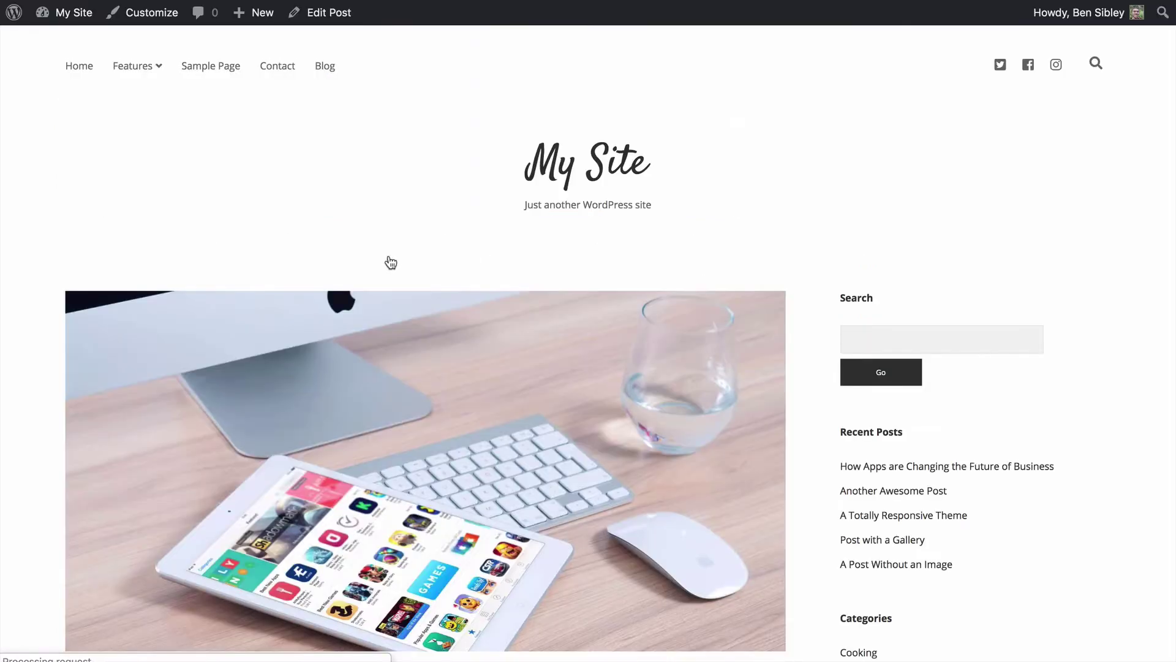
scroll(392, 206, down, 3)
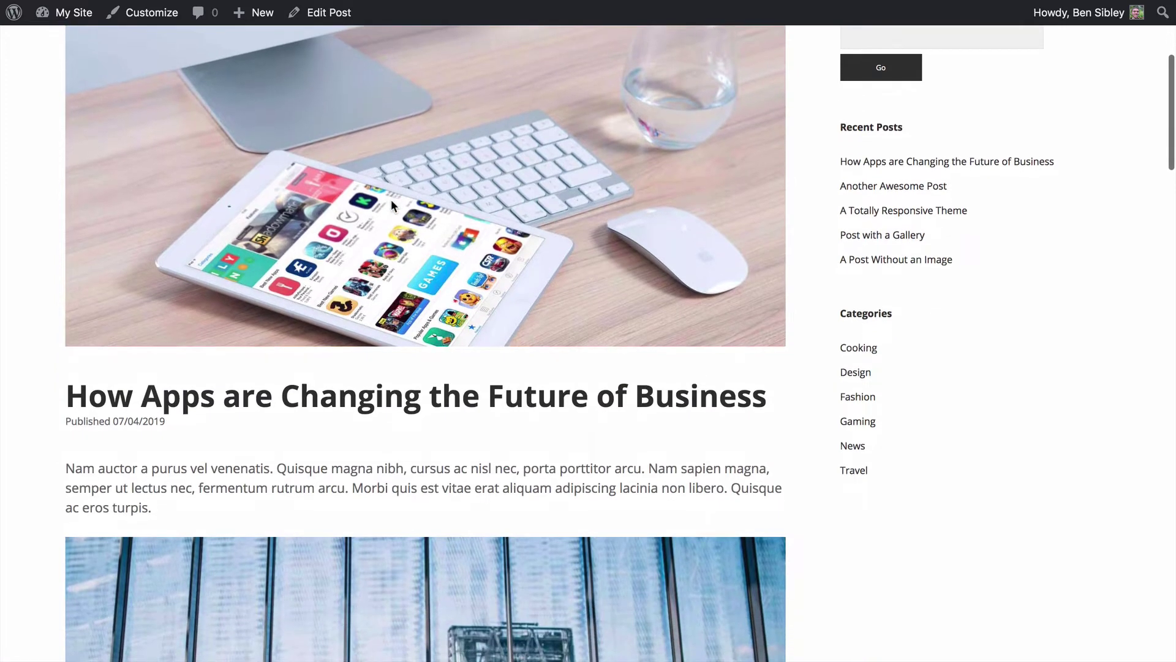
scroll(392, 206, down, 3)
scroll(391, 199, down, 2)
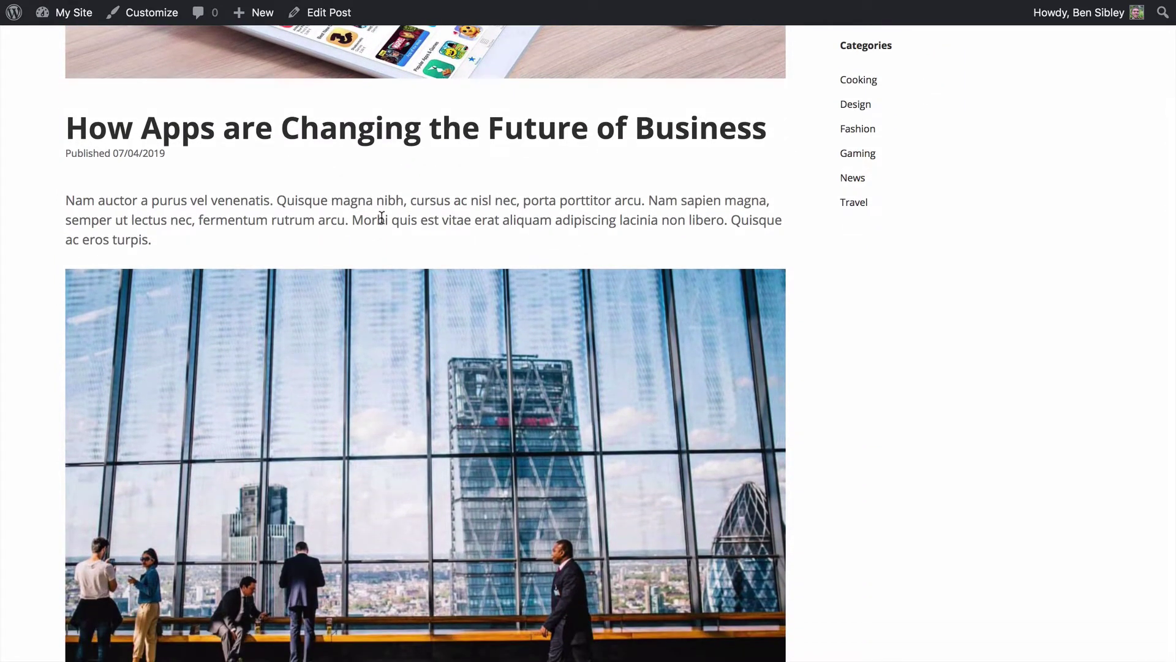
drag(277, 200, 349, 221)
click(377, 229)
scroll(377, 229, down, 1)
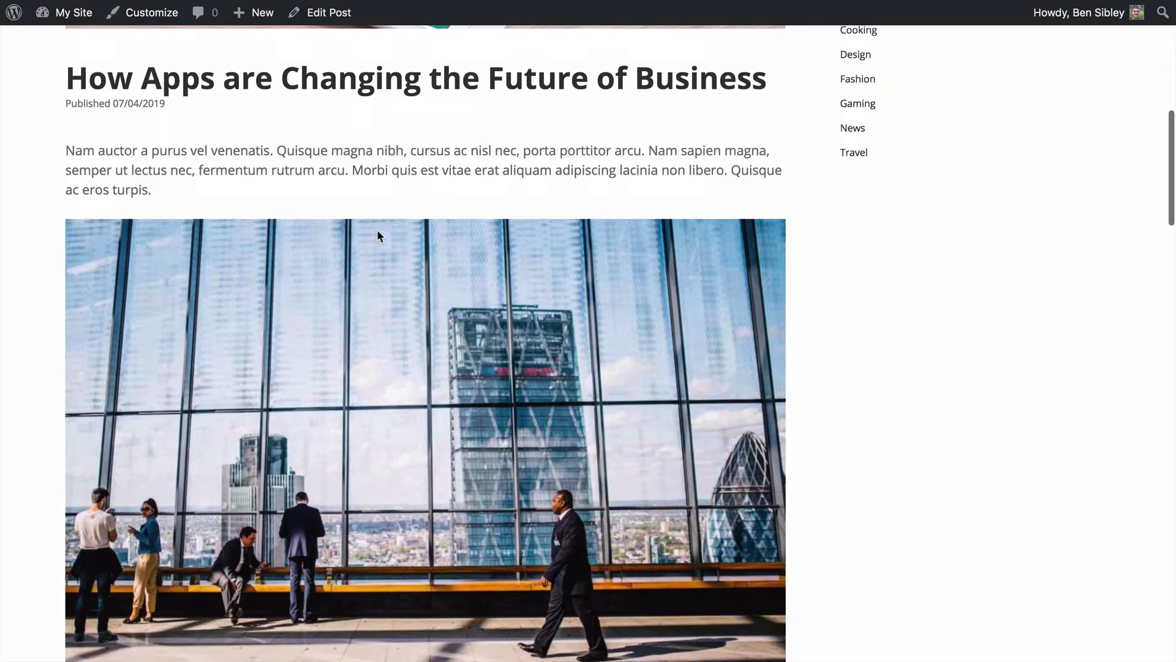
scroll(378, 233, down, 2)
scroll(380, 234, down, 7)
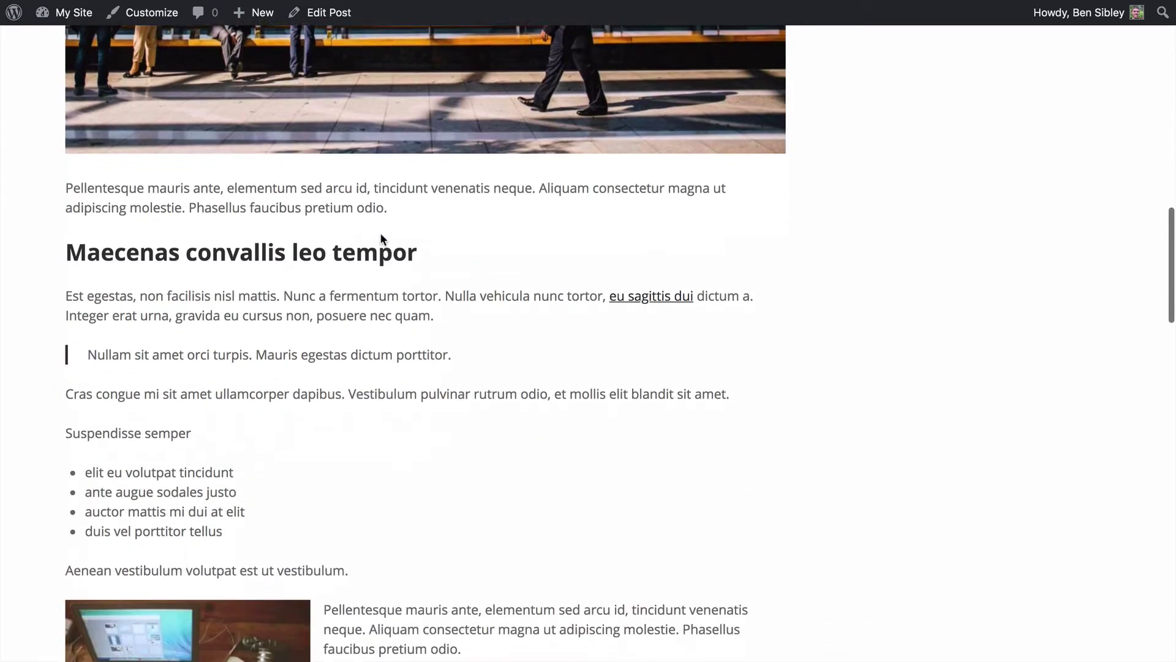
scroll(367, 202, up, 10)
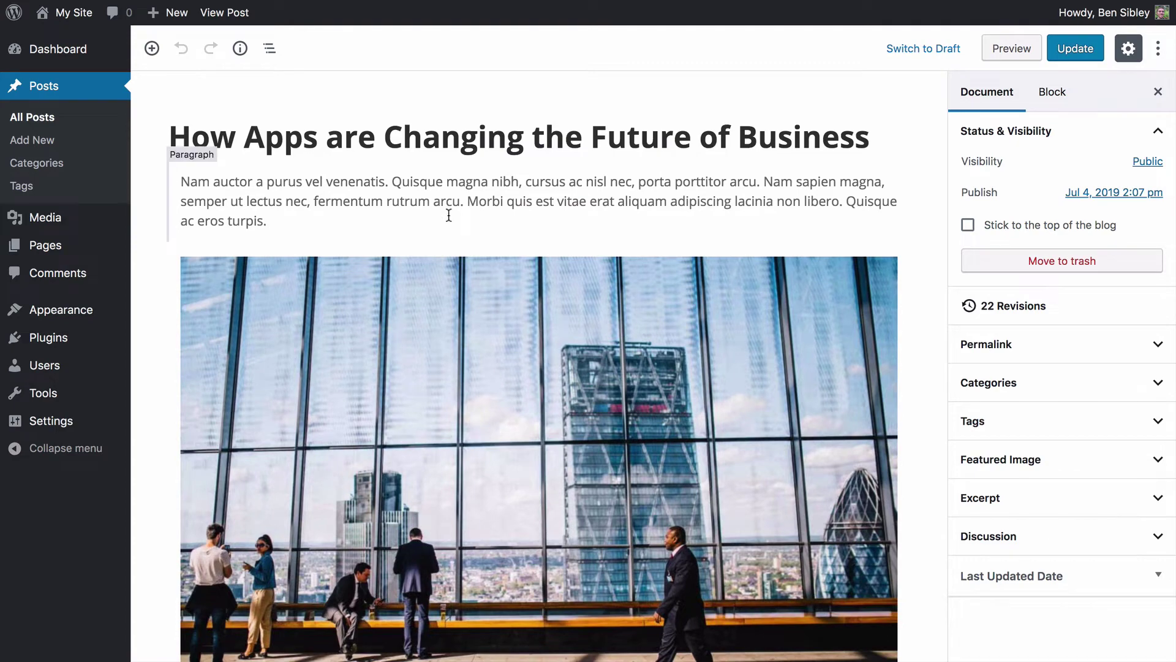
Add an empty paragraph block right after the opening paragraph, above the image.
scroll(448, 214, down, 8)
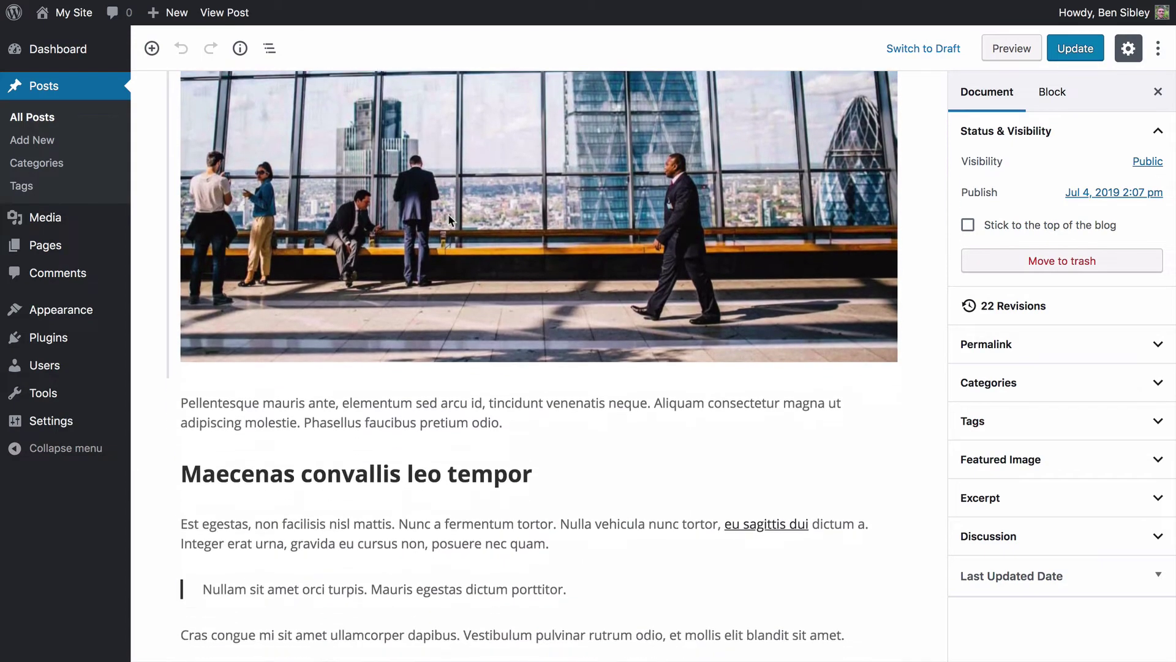
scroll(461, 247, up, 7)
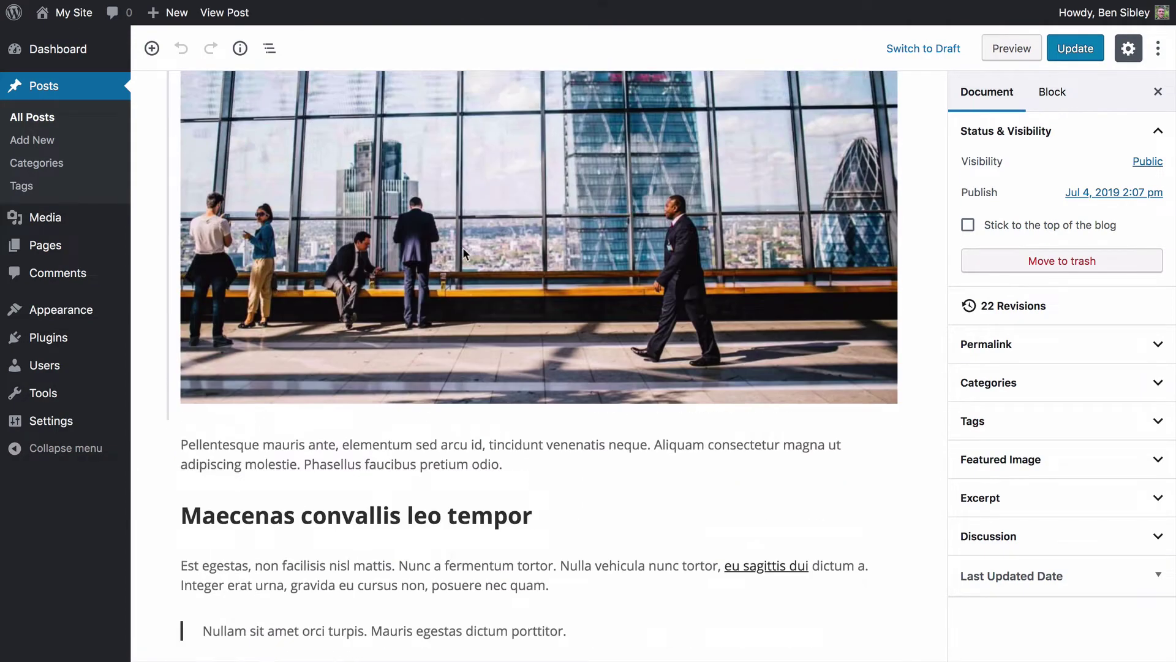
scroll(464, 253, up, 2)
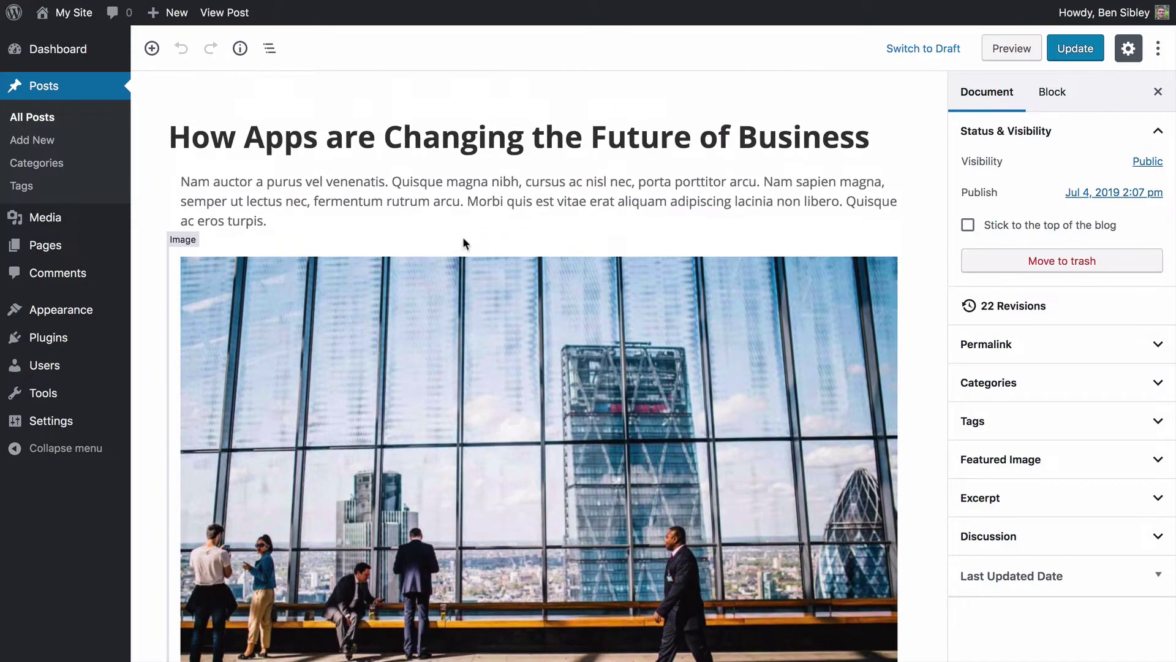
click(303, 221)
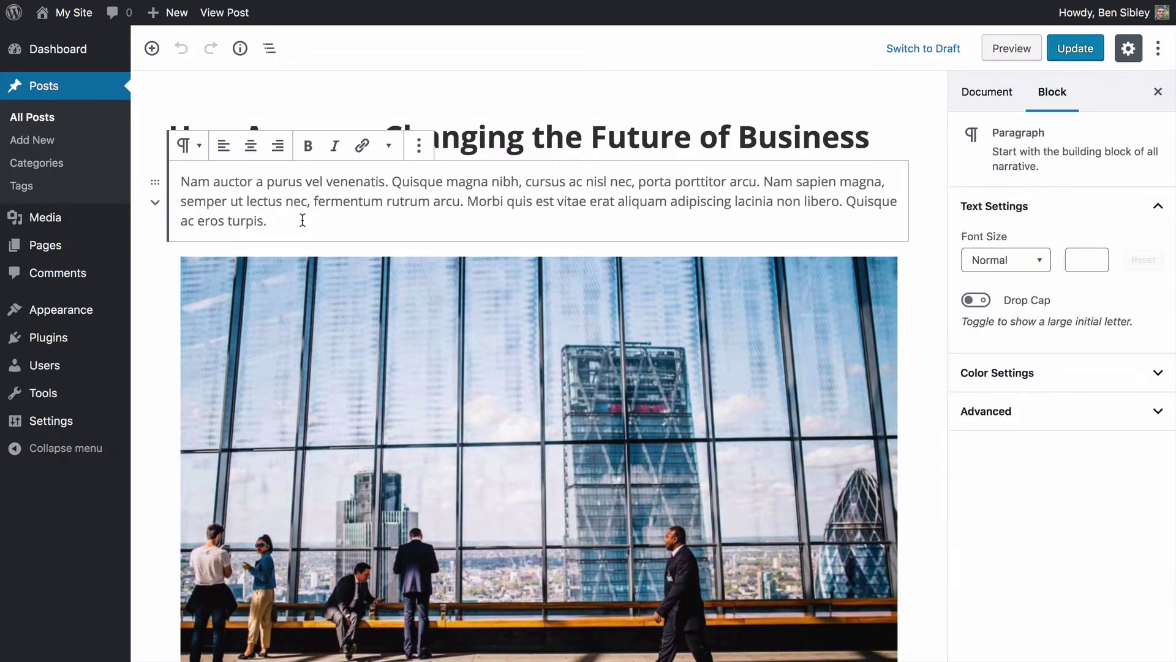
key(Return)
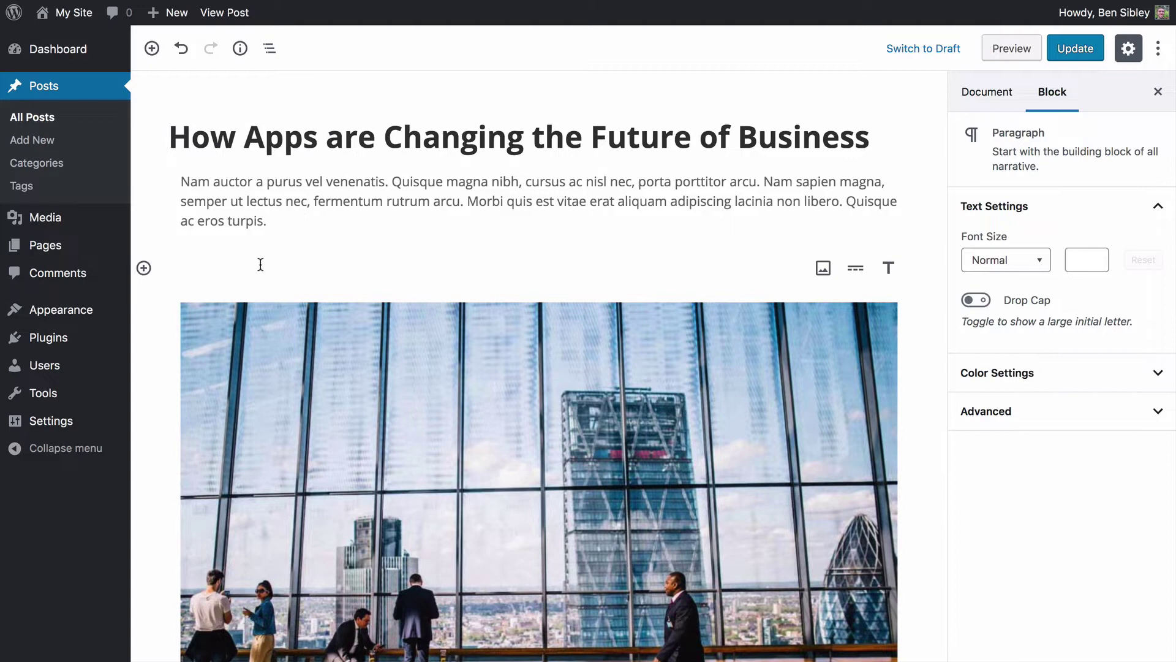
Insert the More block, found by searching 'more', above the image.
click(144, 269)
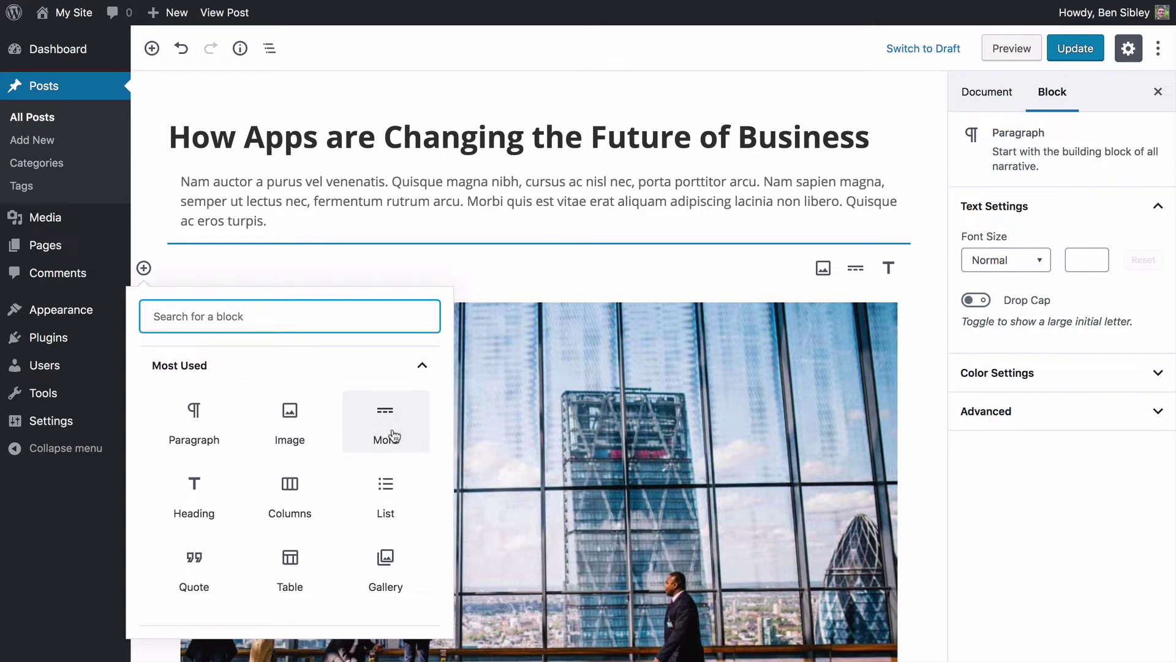
click(226, 371)
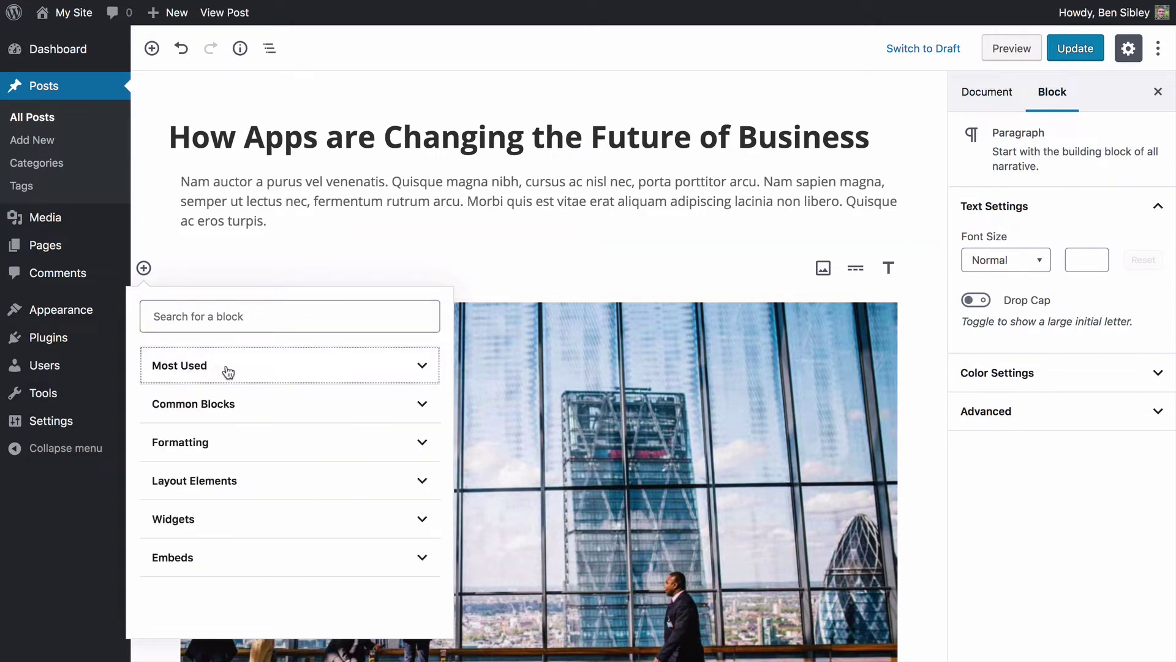
click(236, 483)
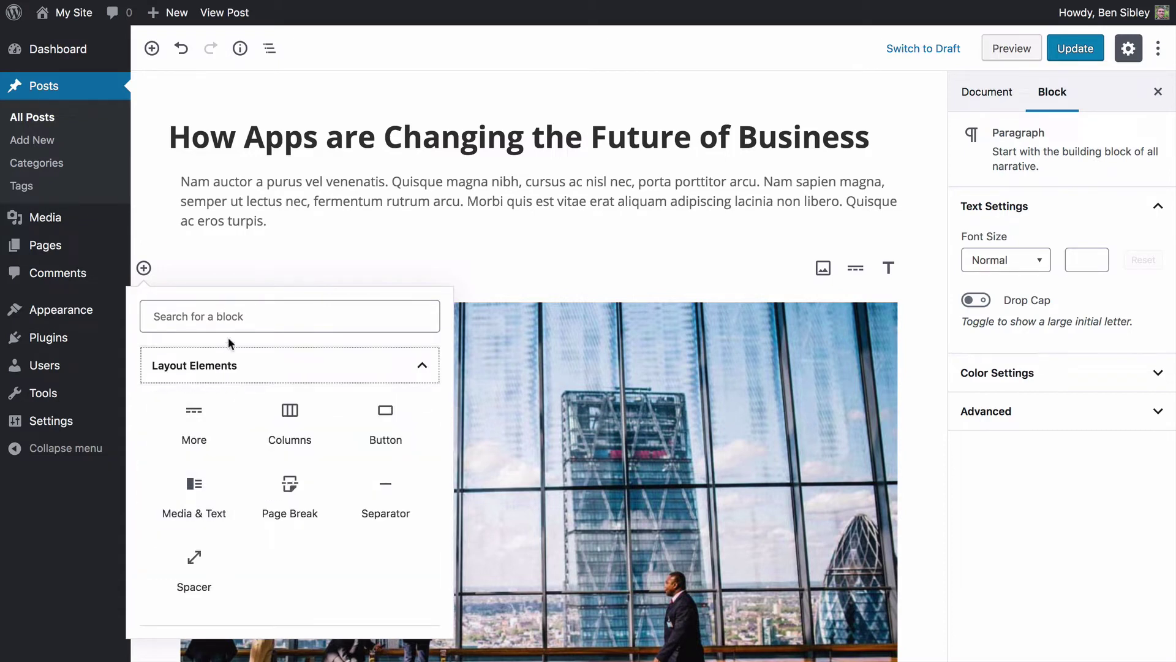
click(214, 316)
text(more)
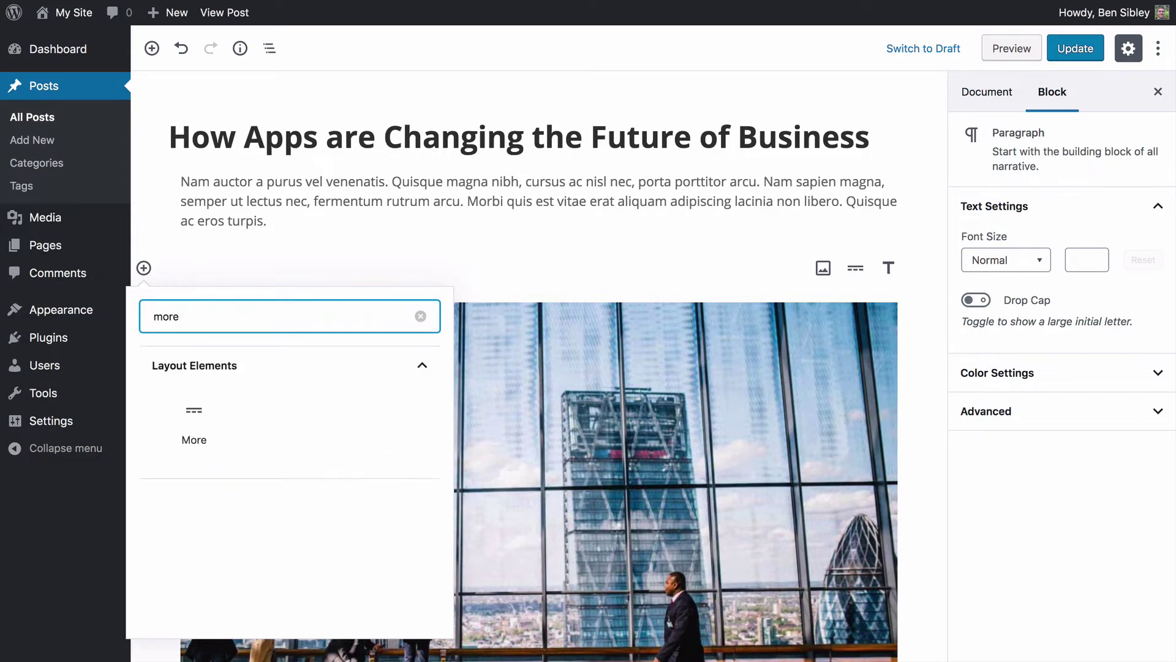
click(195, 411)
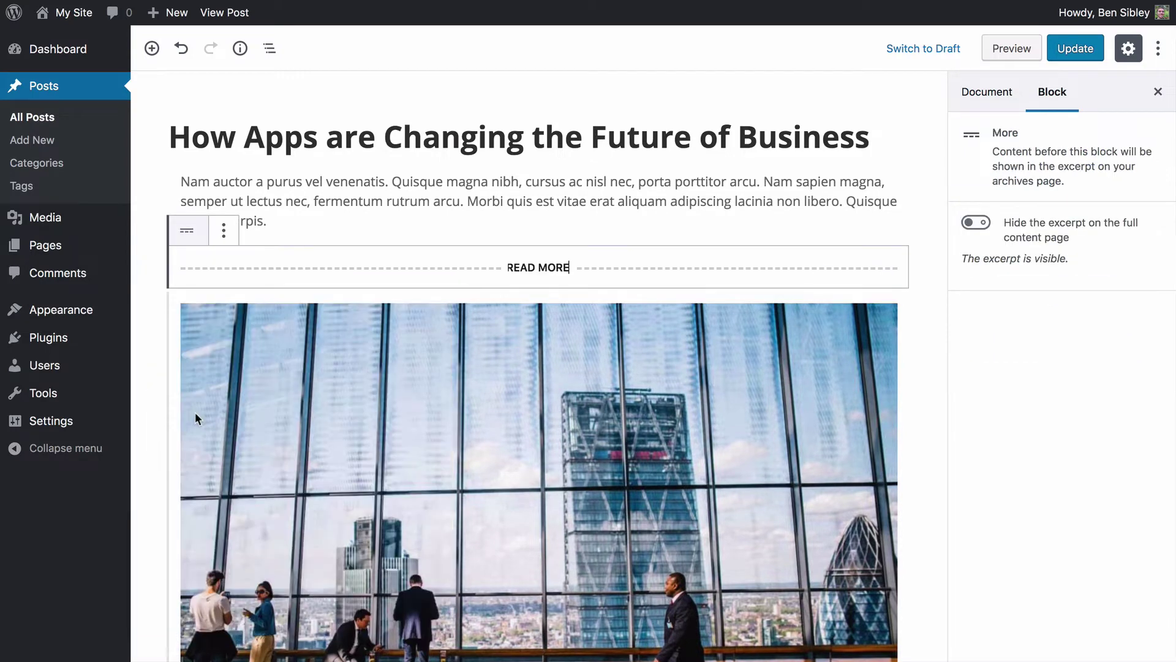
Update the post, then remove the Read More block through its options menu.
click(1075, 47)
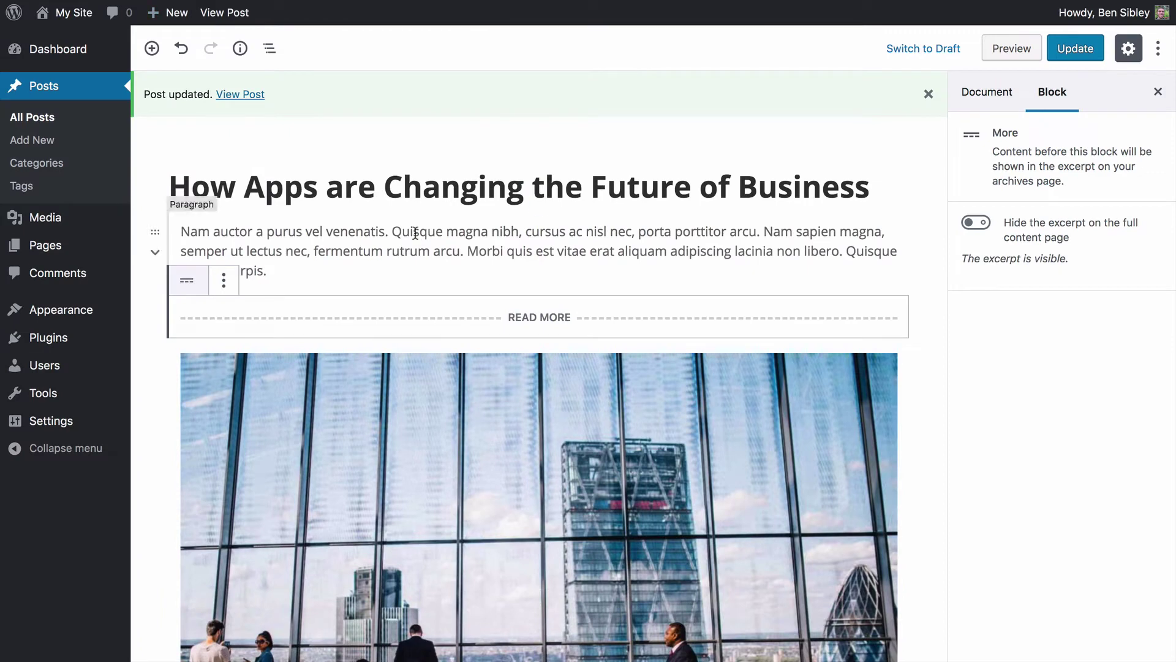
click(224, 282)
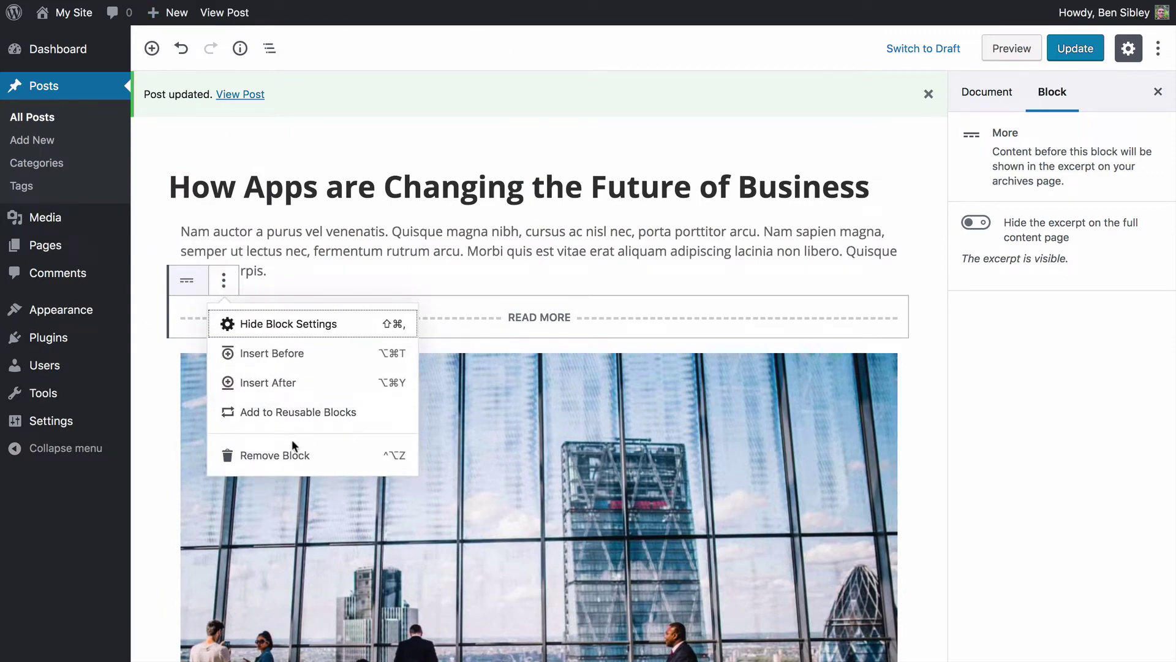
click(288, 455)
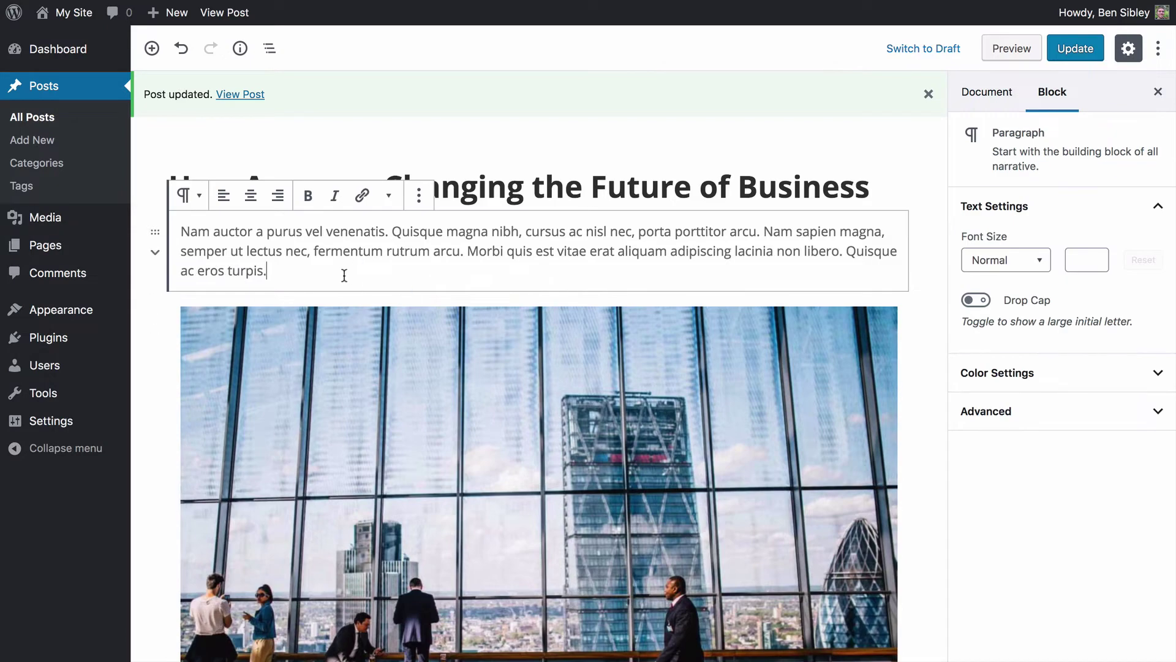
Add an empty block after the paragraph ending 'odio.' below the image.
scroll(344, 275, down, 8)
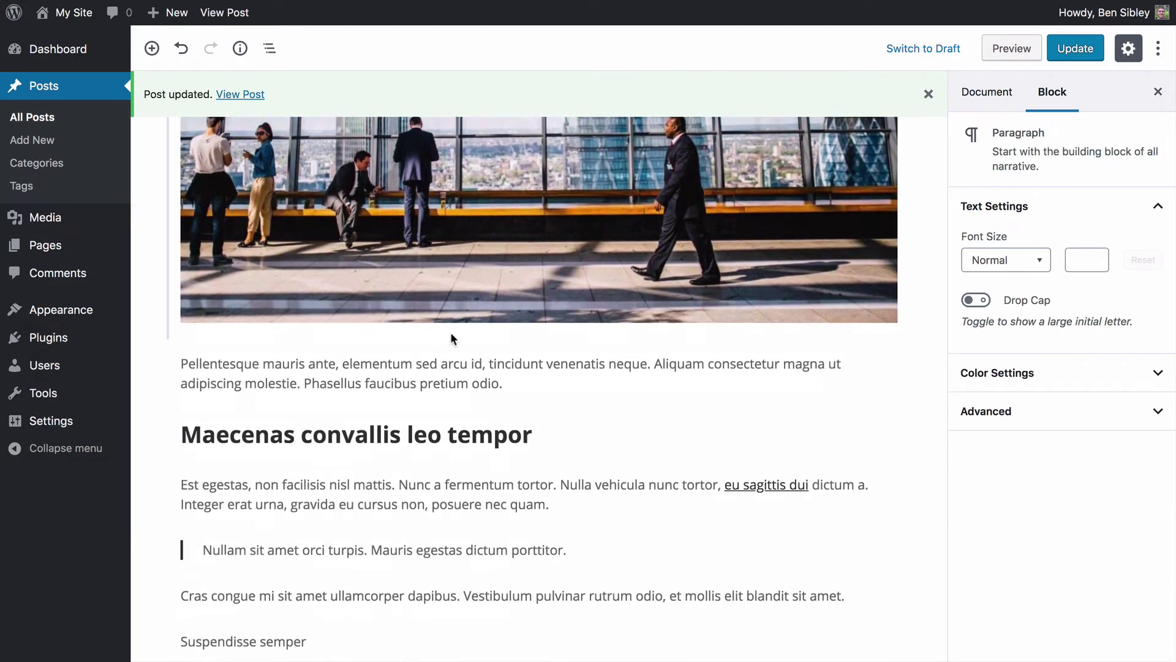
click(528, 385)
key(Return)
scroll(346, 355, down, 1)
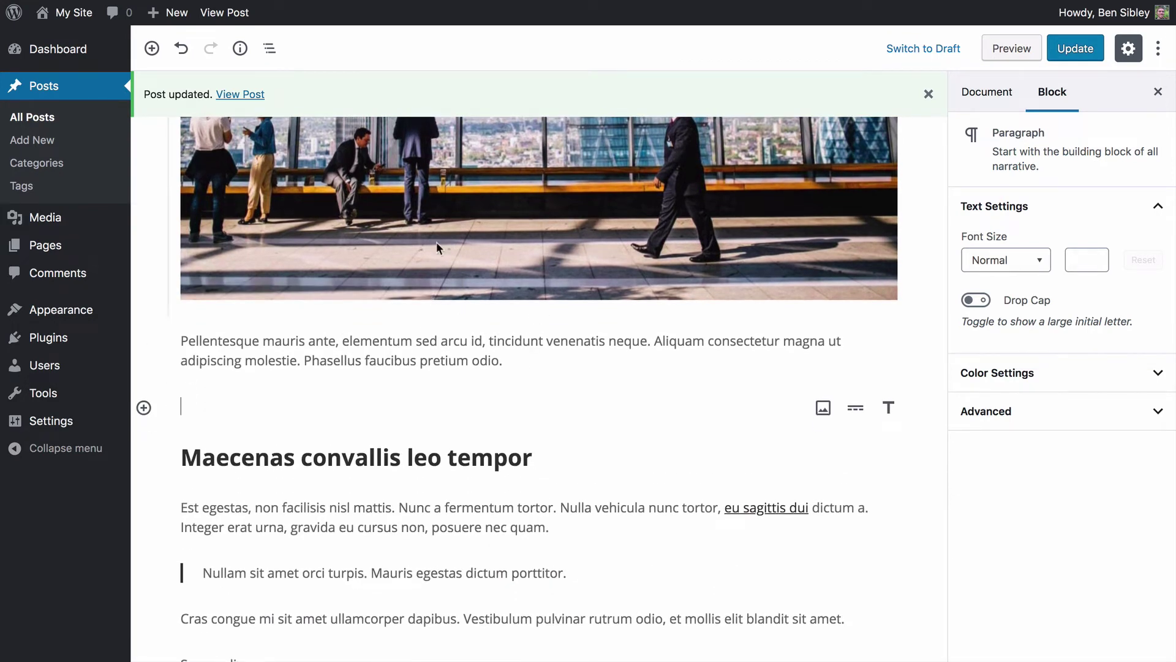
scroll(373, 283, up, 5)
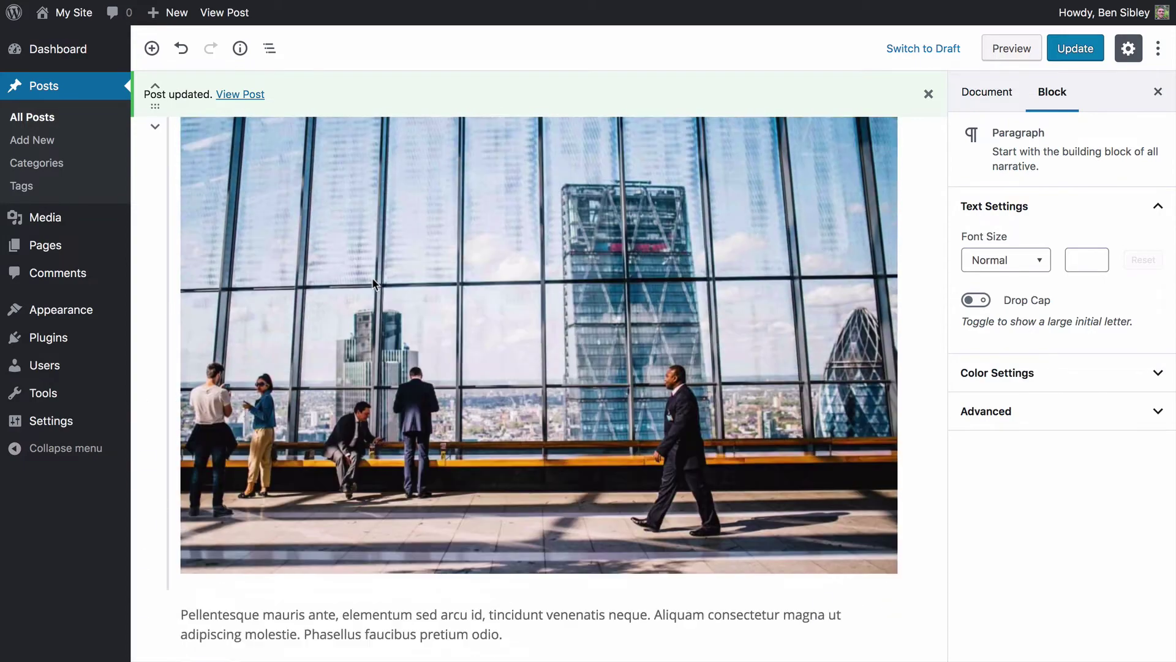
scroll(400, 324, up, 2)
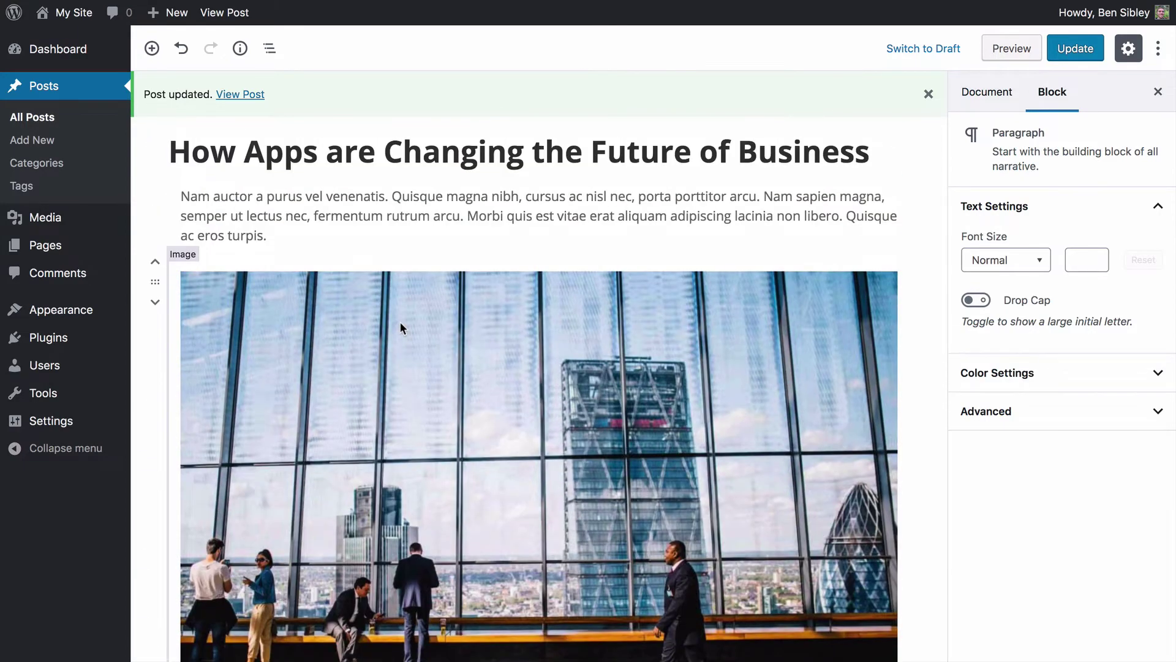
scroll(400, 323, down, 2)
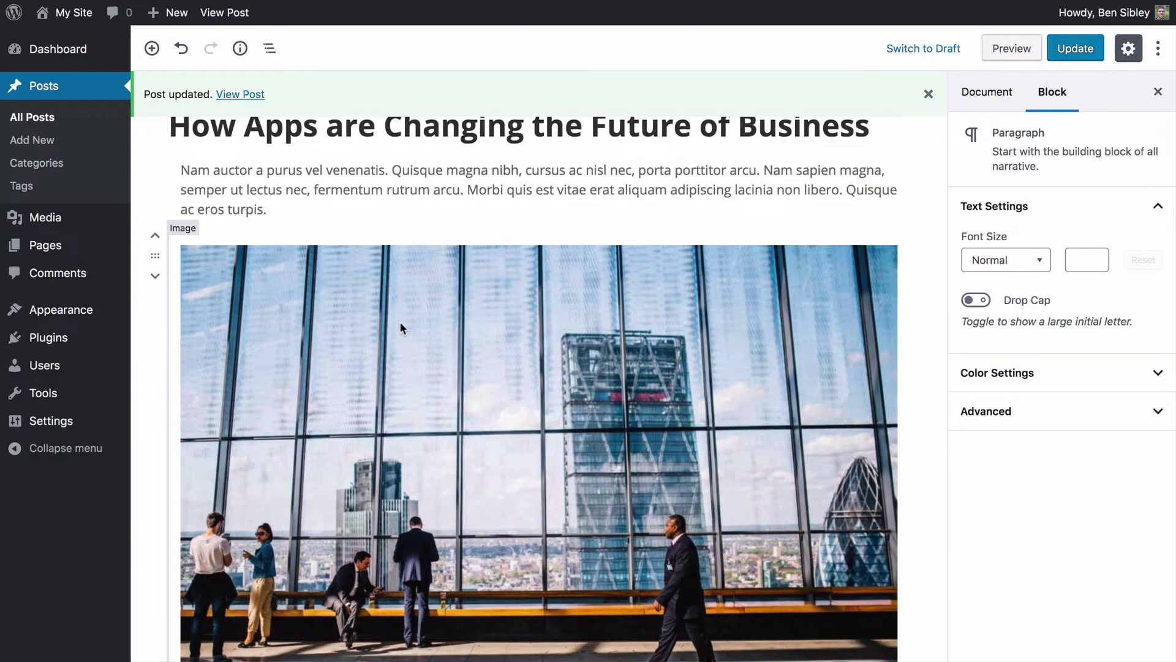
scroll(400, 323, down, 2)
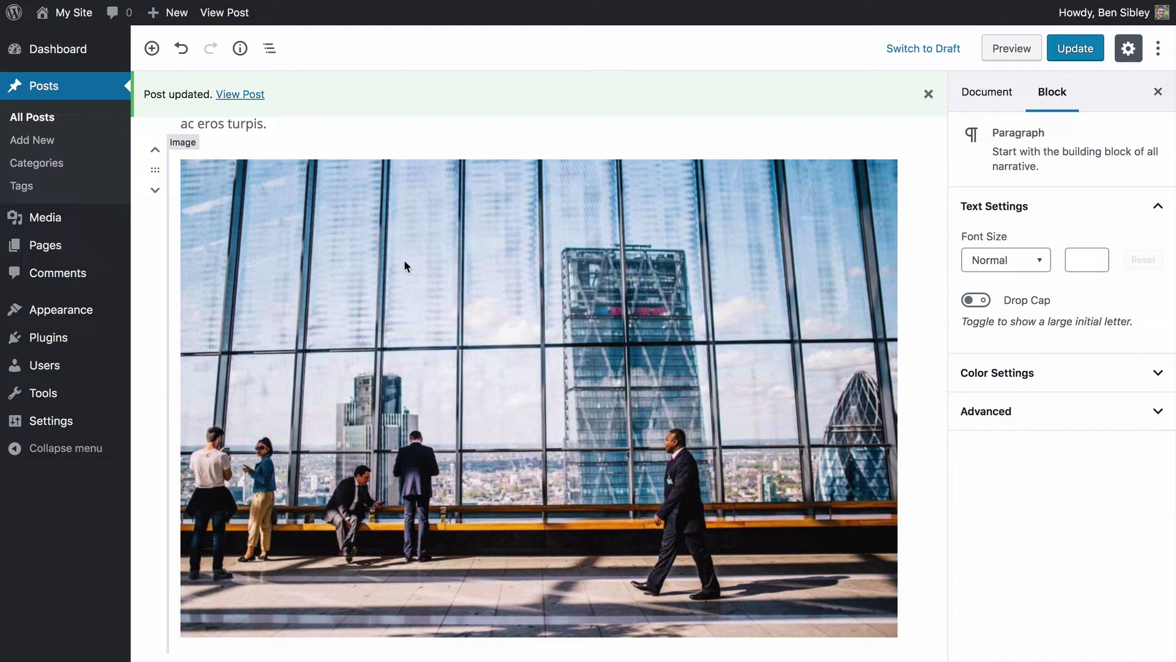
scroll(404, 263, down, 12)
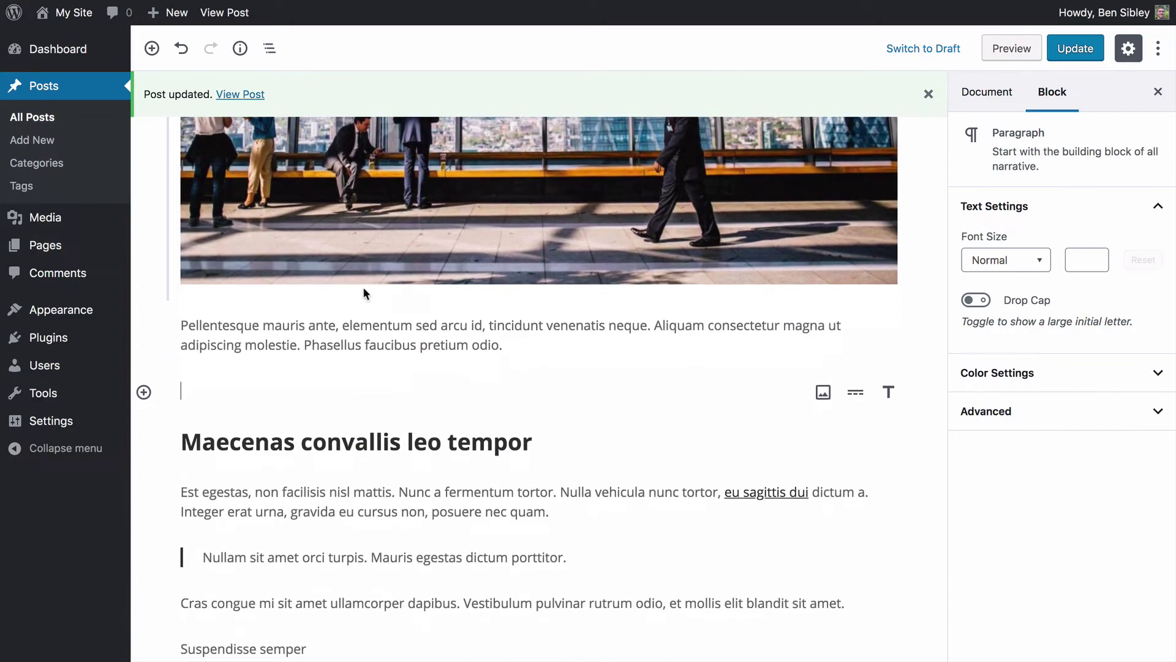
Insert a Read More break there and update the post.
click(144, 392)
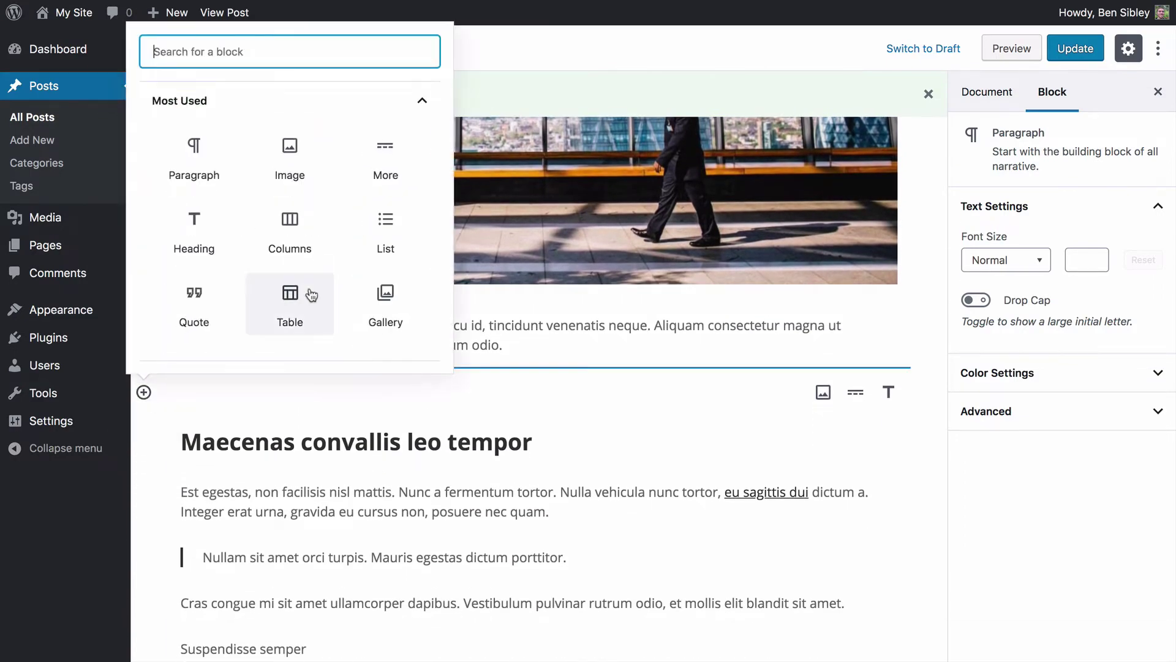
click(394, 159)
click(1075, 48)
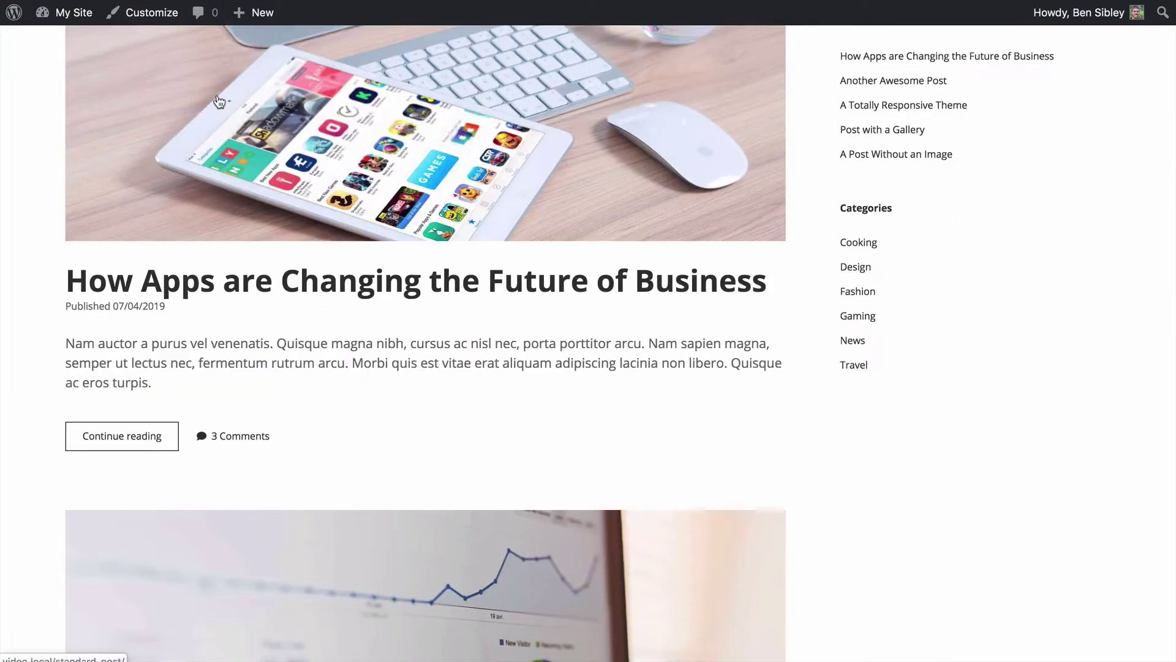
Scroll the blog page to confirm the excerpt now runs through the paragraph below the image.
scroll(318, 169, down, 5)
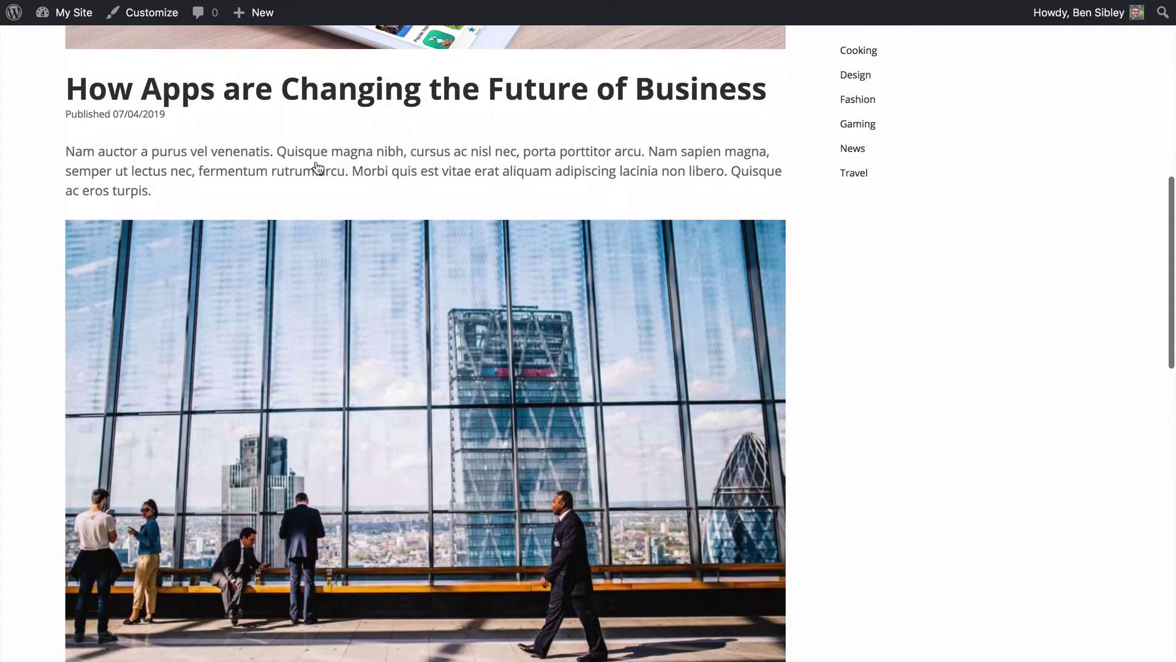
scroll(345, 236, down, 5)
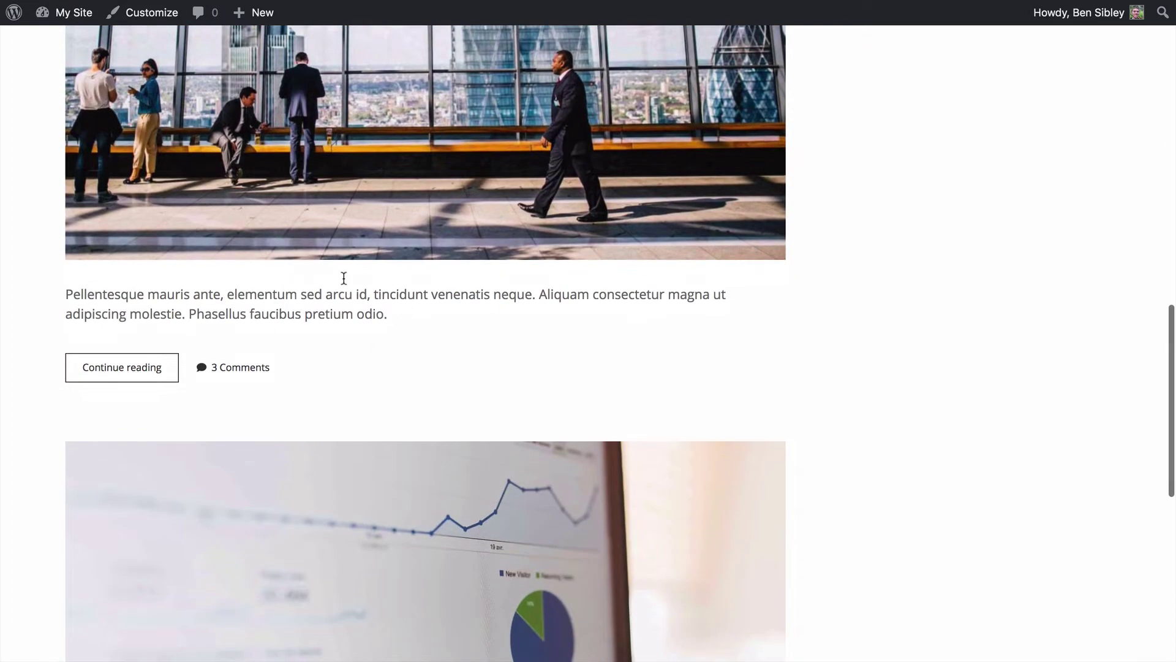
scroll(343, 278, up, 3)
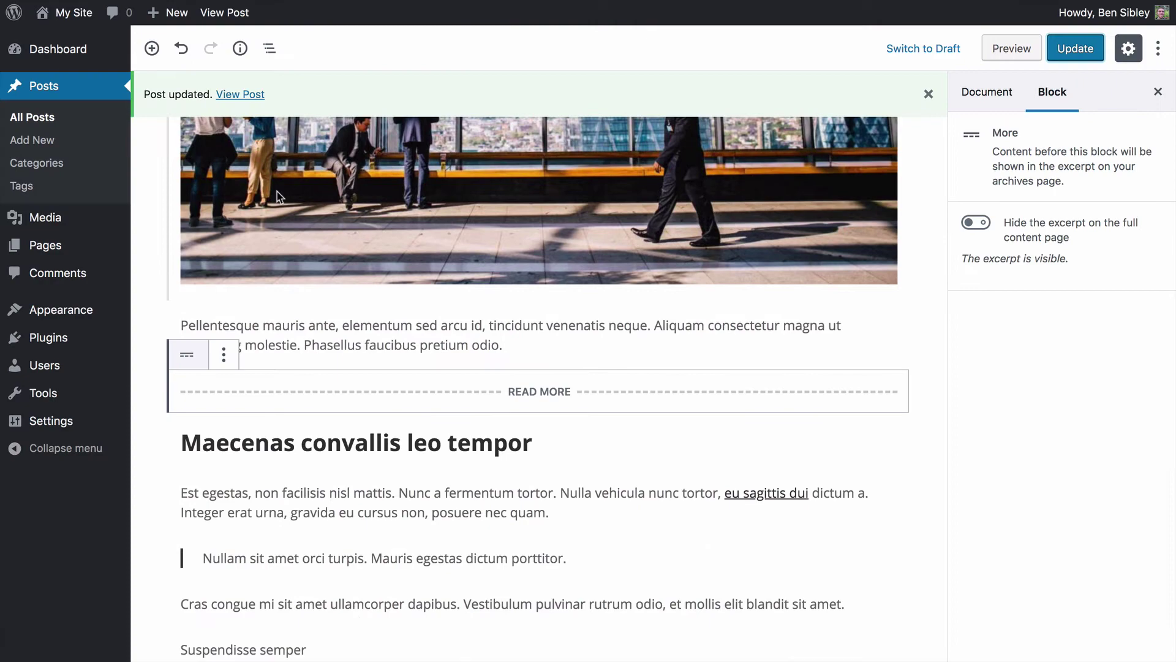
scroll(276, 196, up, 10)
click(335, 251)
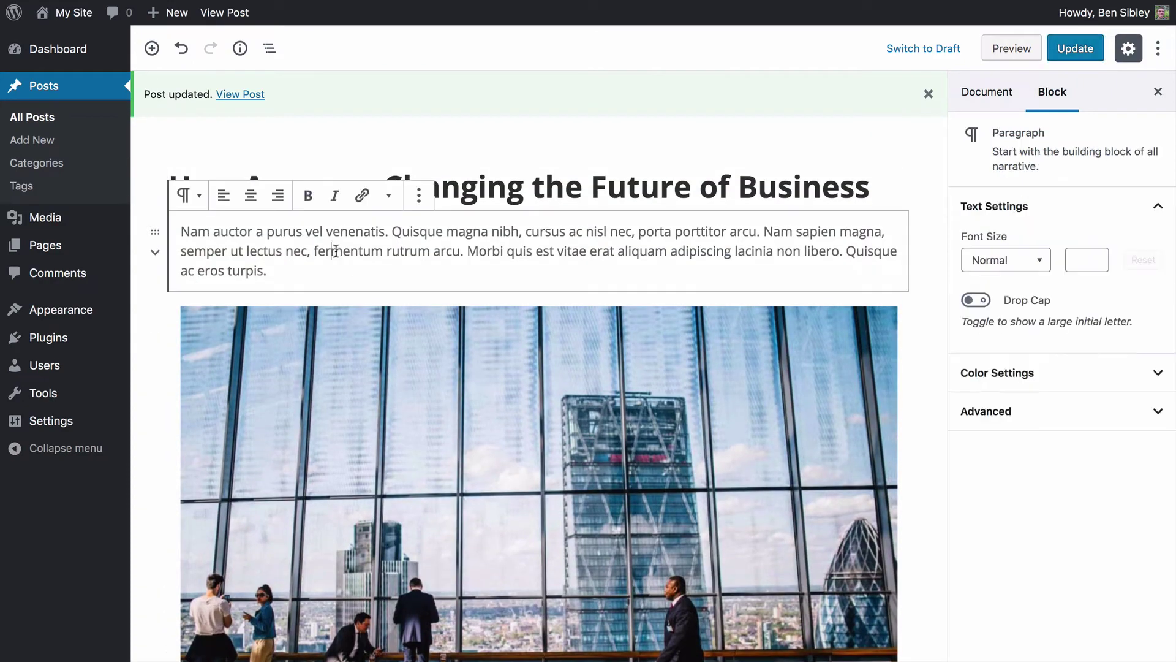
double_click(335, 251)
key(alt+shift+Right)
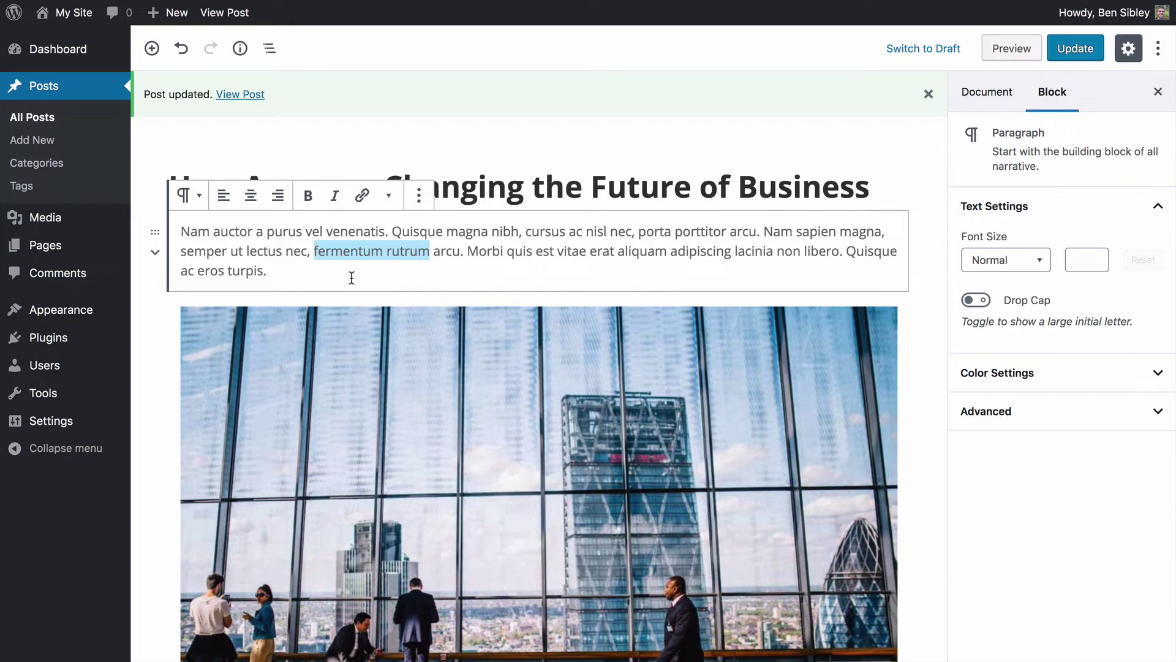
key(ctrl+k)
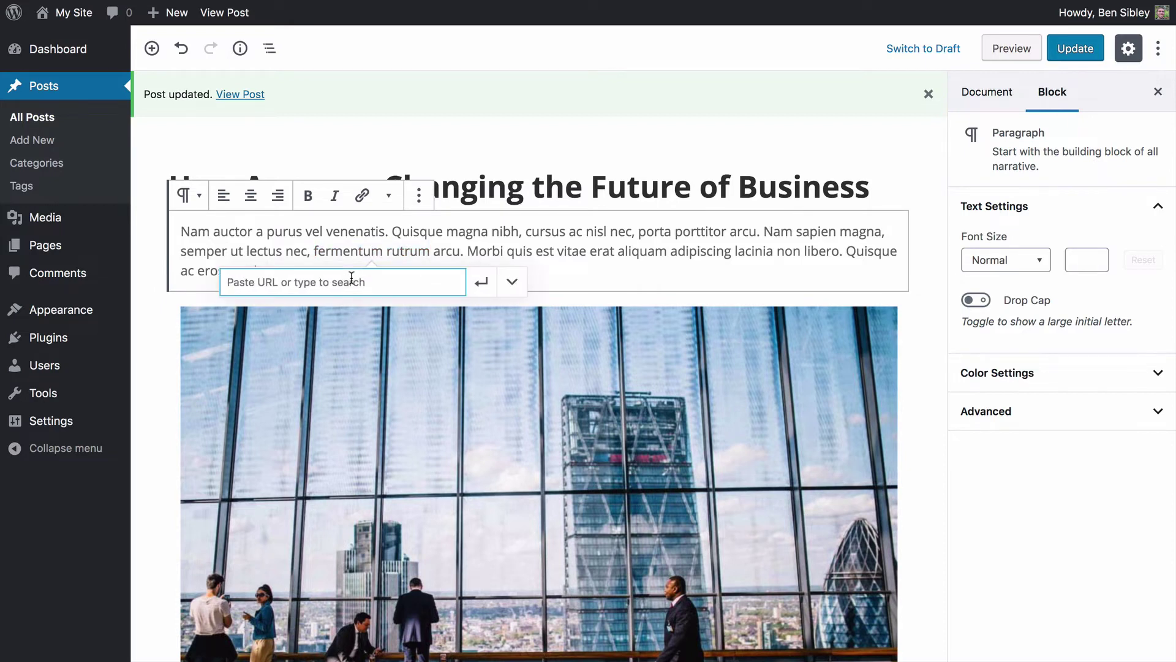
text(http://google.com)
key(Return)
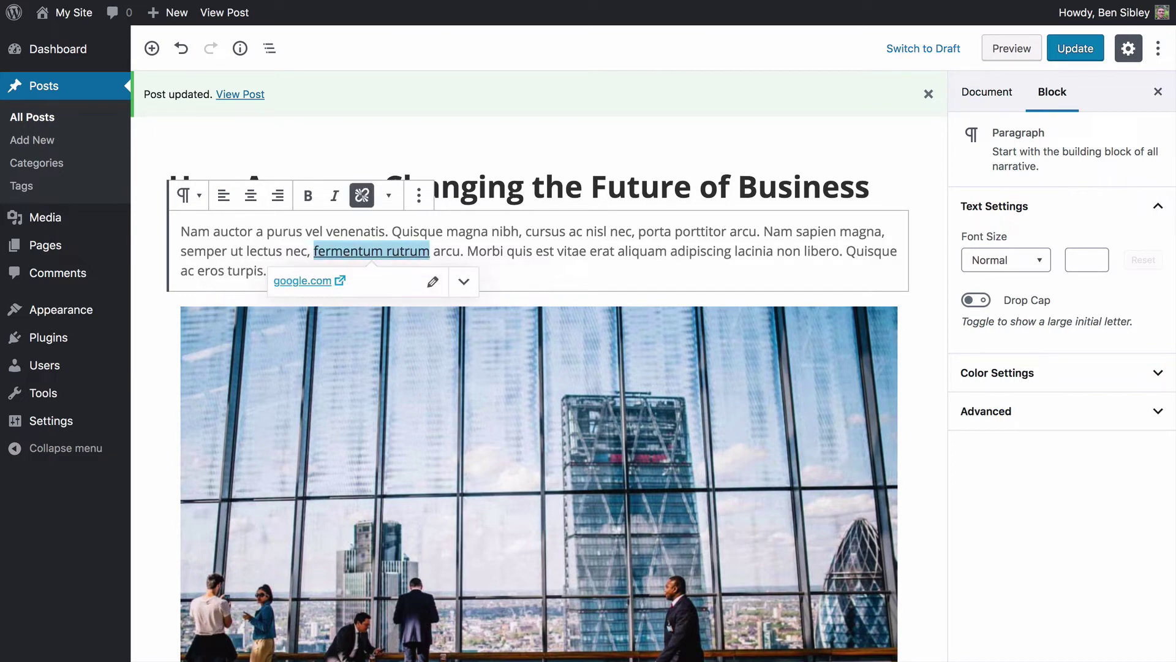
click(1075, 47)
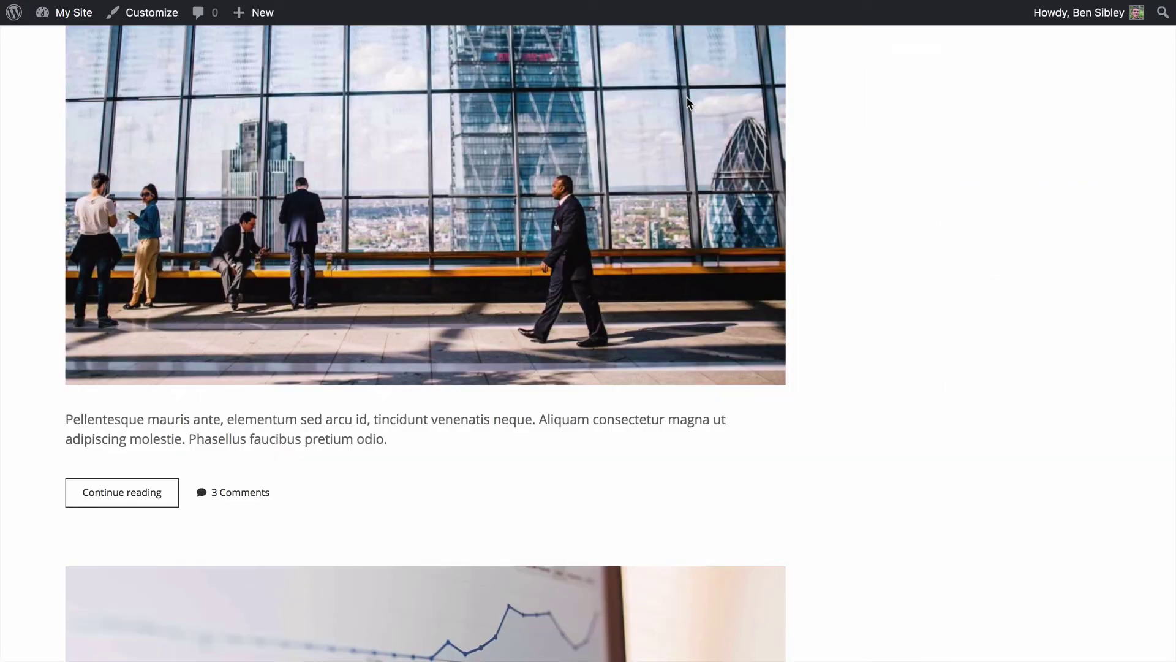
scroll(410, 207, up, 6)
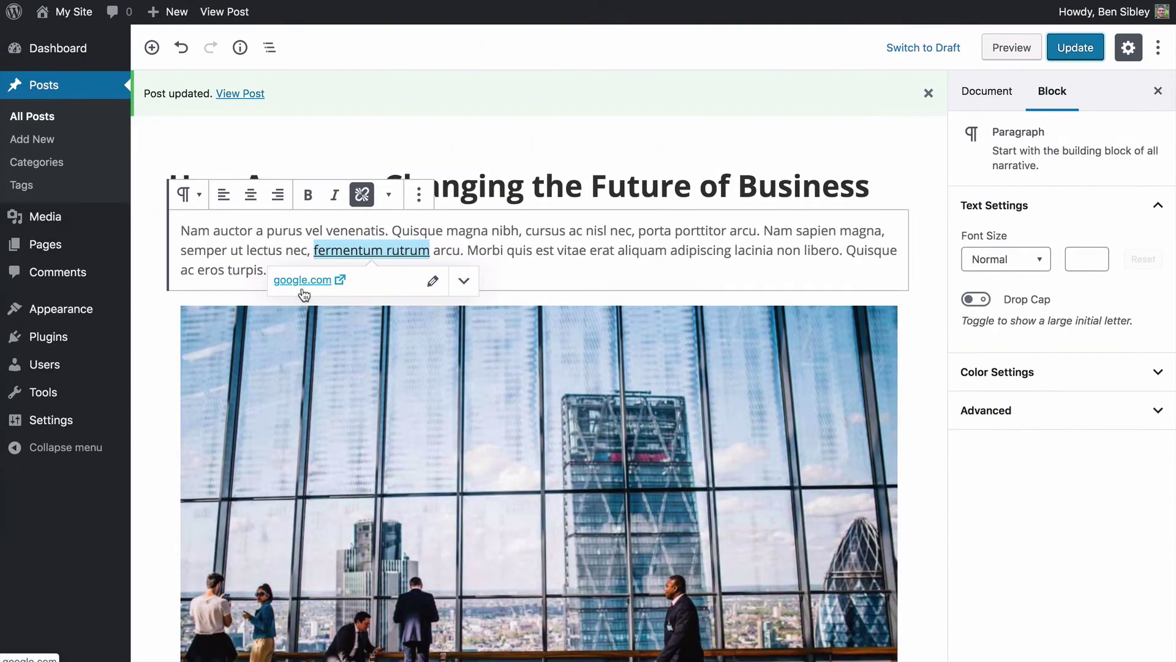
Delete the Read More block after the second paragraph and update the post.
scroll(153, 278, down, 9)
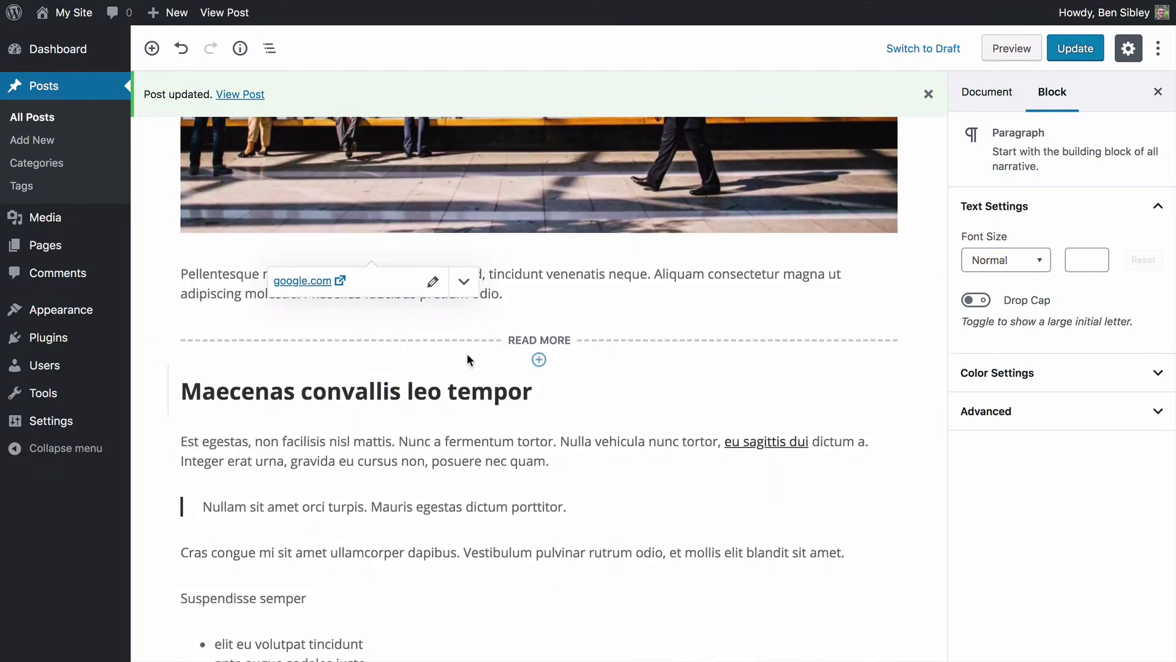
click(513, 338)
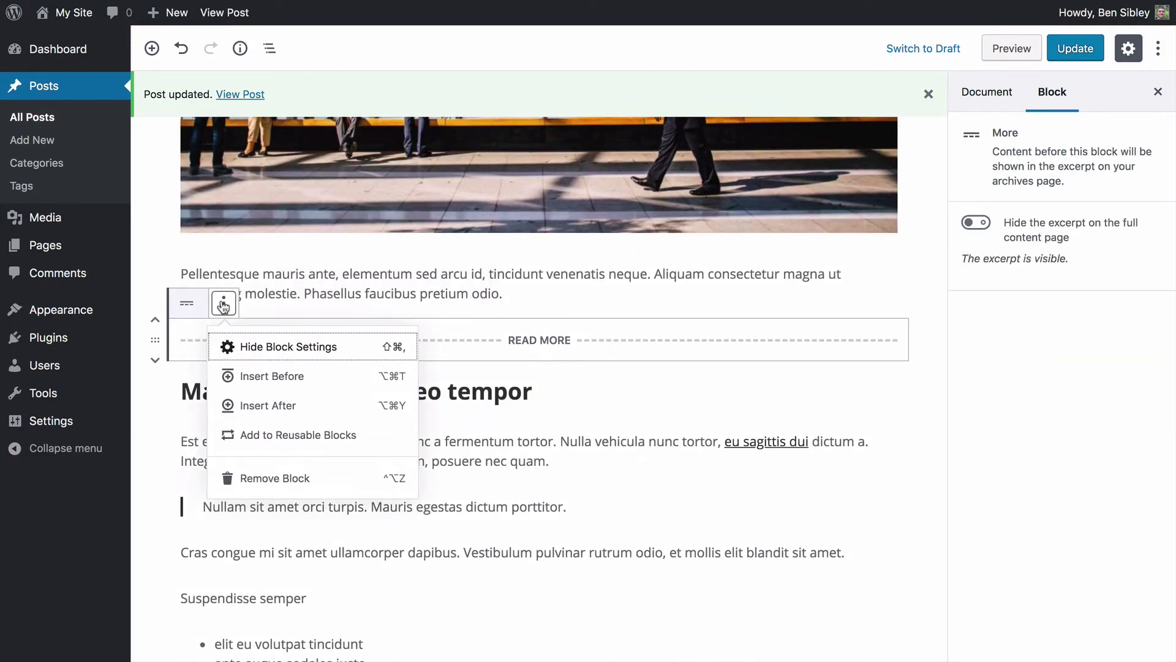
click(275, 478)
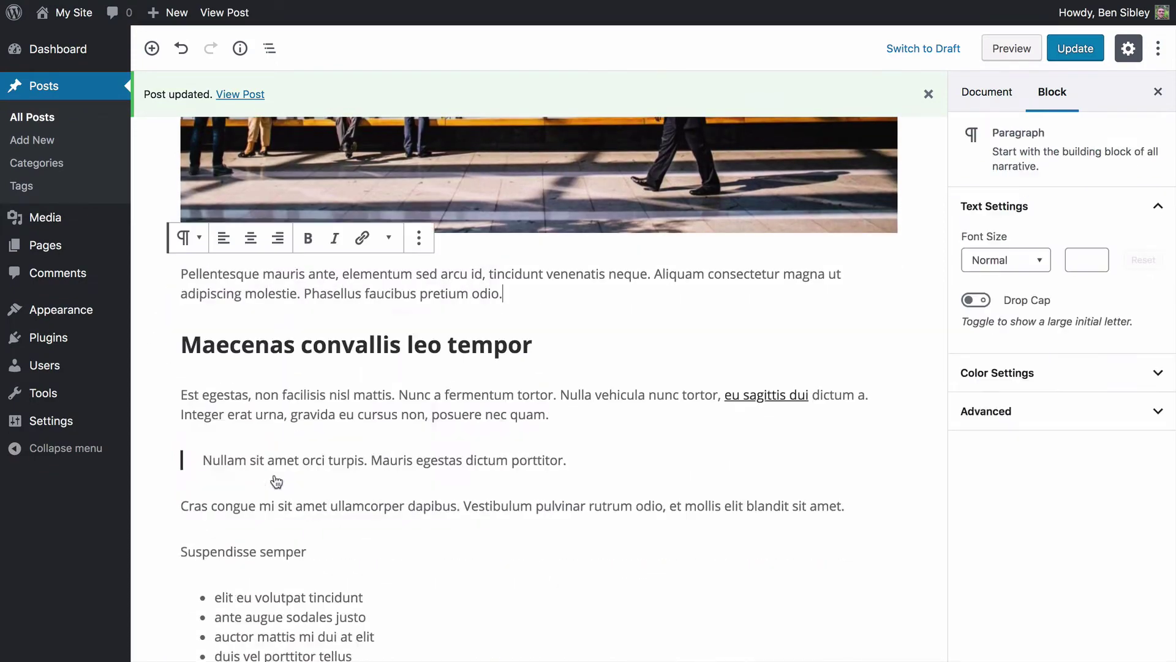
click(1076, 56)
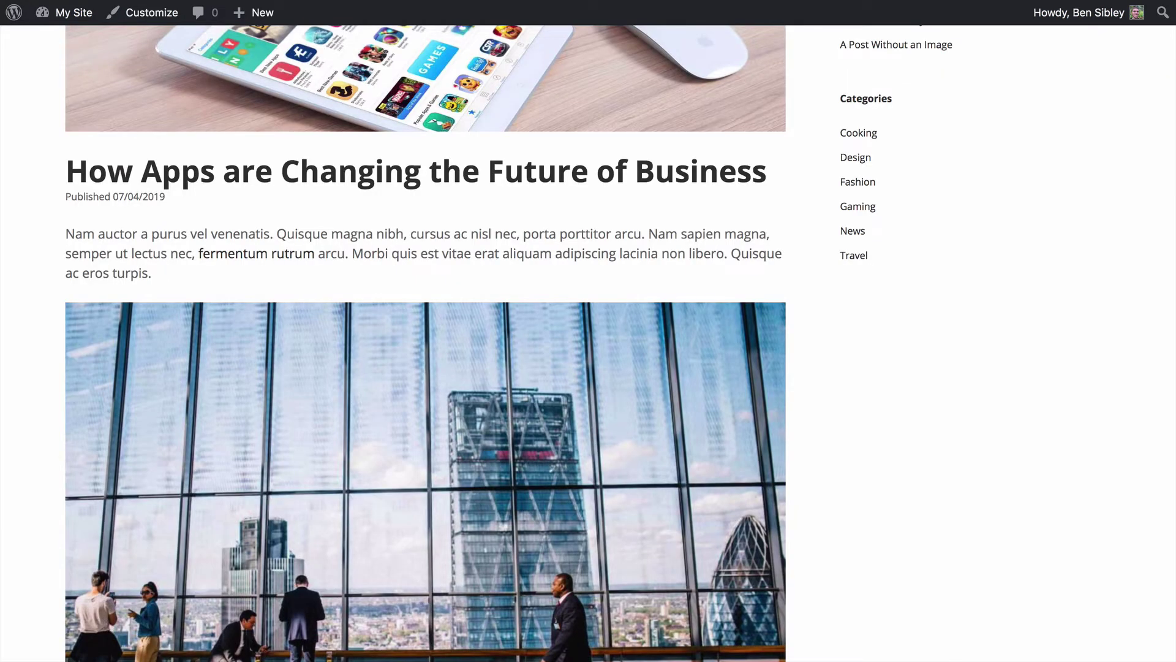
Reload the blog page and inspect the automatic excerpt ending in an ellipsis.
key(super+r)
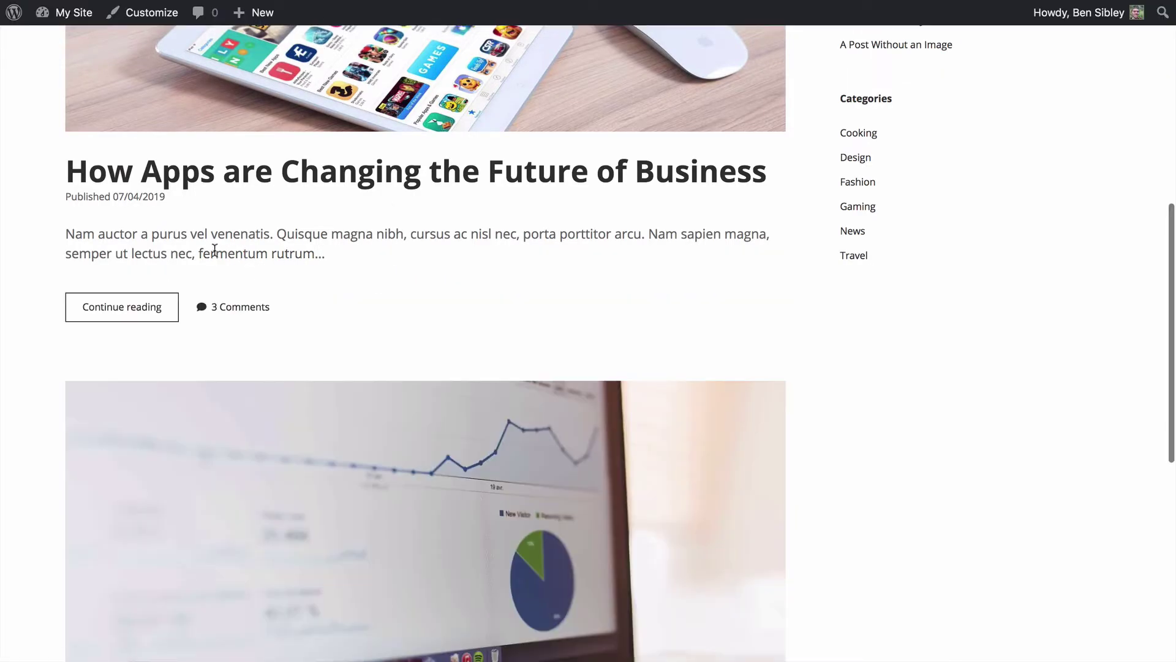
scroll(273, 260, up, 1)
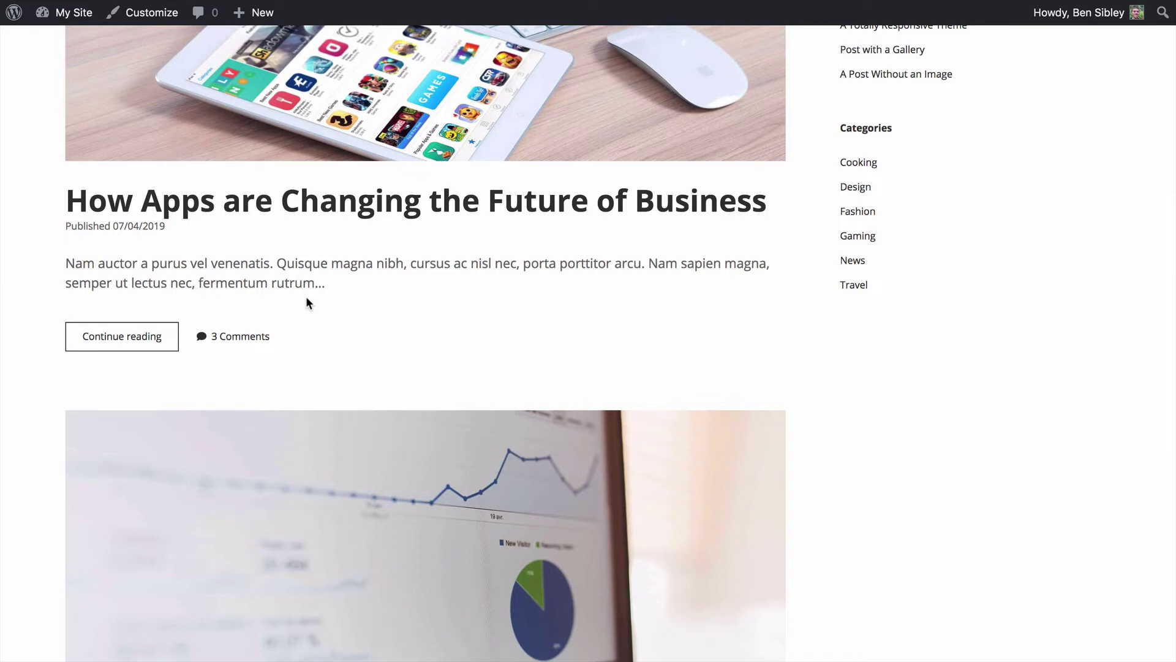
mouse_move(276, 262)
mouse_down()
mouse_move(240, 262)
mouse_move(299, 262)
mouse_up()
click(346, 283)
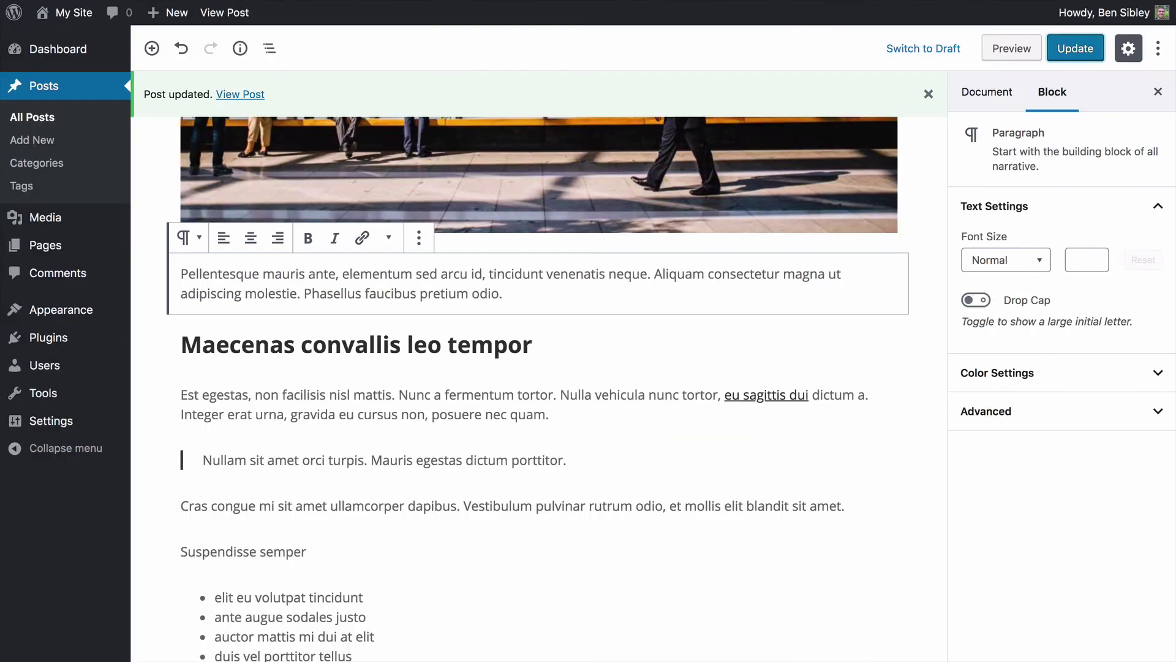
Dismiss the update notice and expand the Excerpt panel in the post's Document settings.
click(929, 94)
click(928, 149)
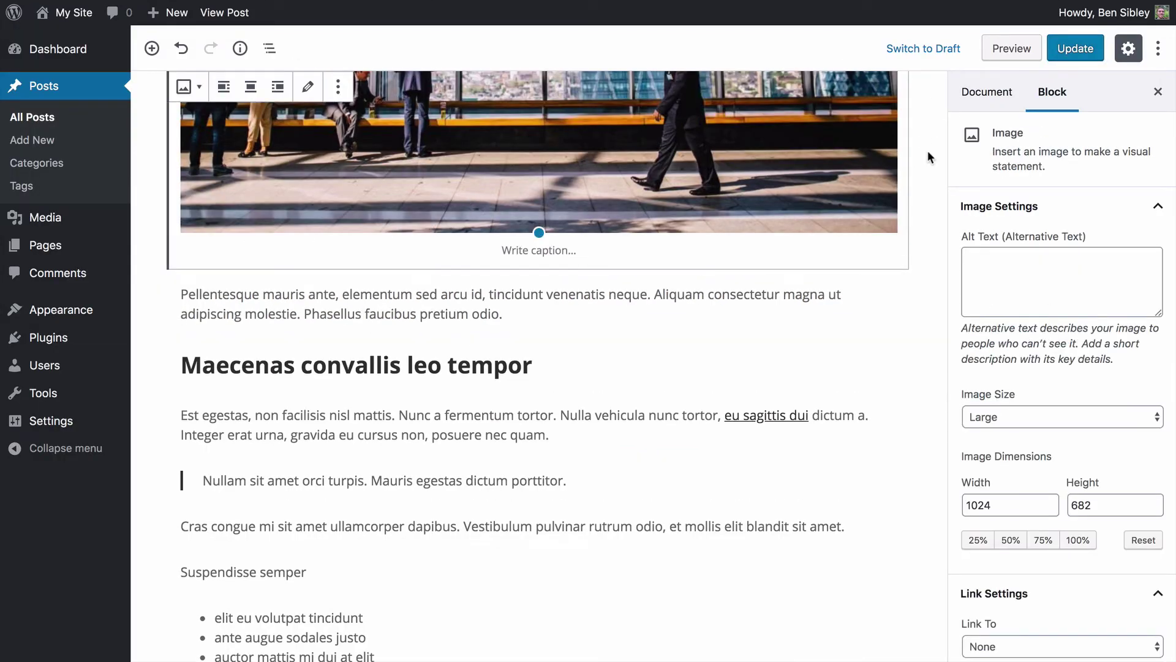
click(991, 98)
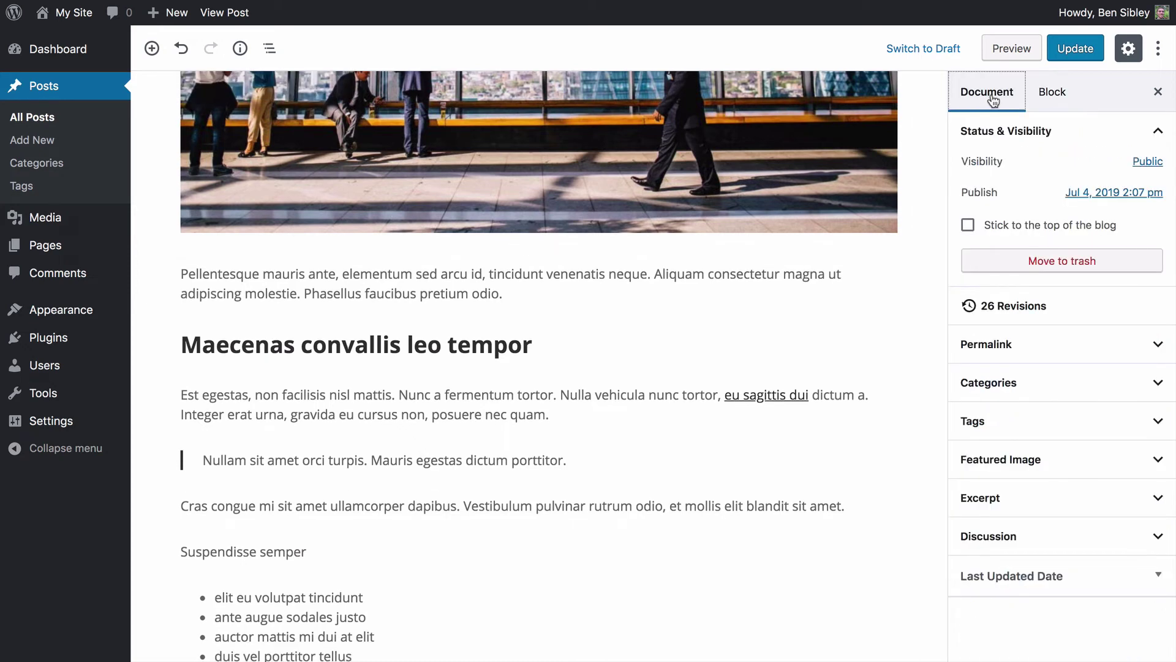
click(1019, 506)
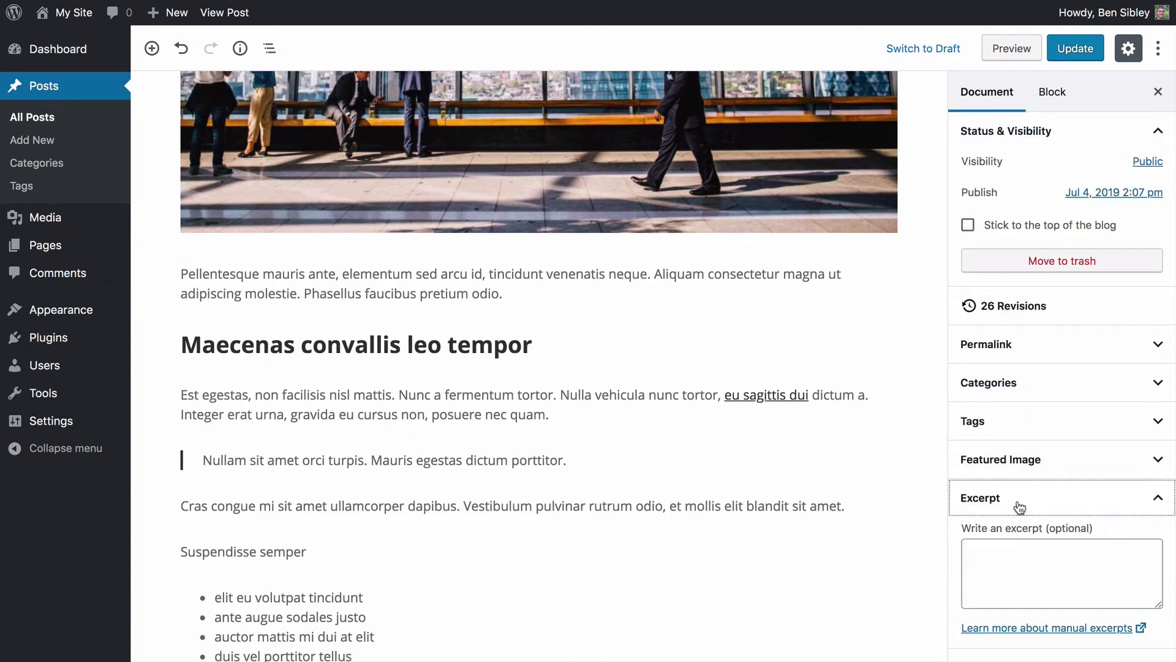
scroll(1019, 506, down, 2)
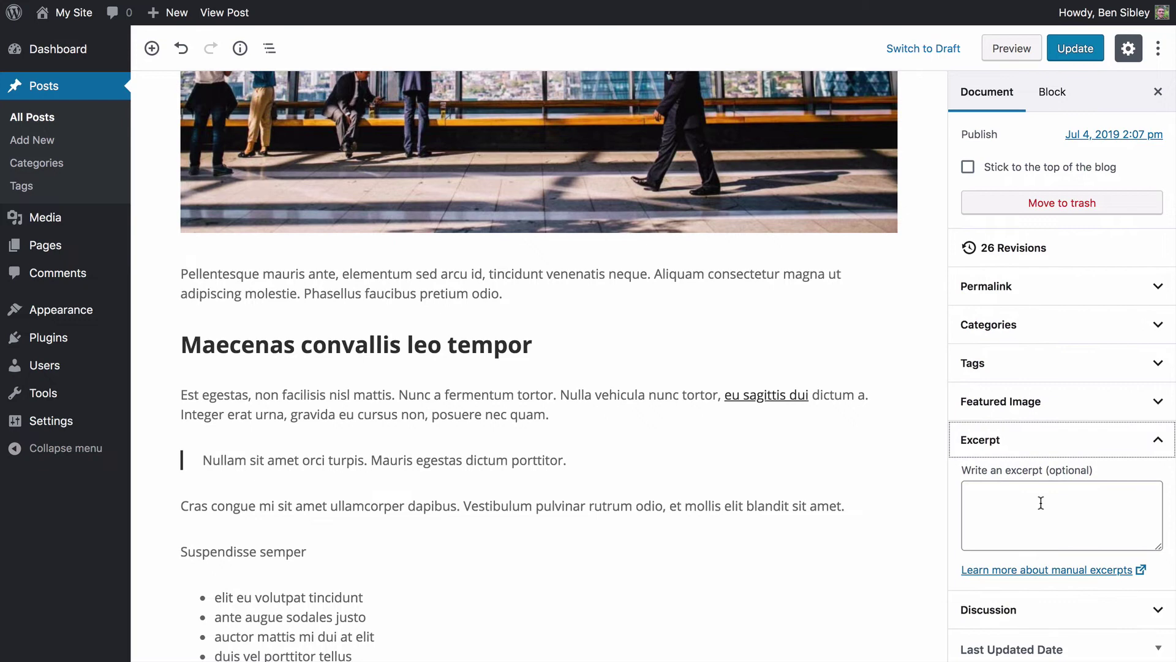
Enter the excerpt 'You can type whatever you want.' and update the post.
click(1028, 502)
text(You can )
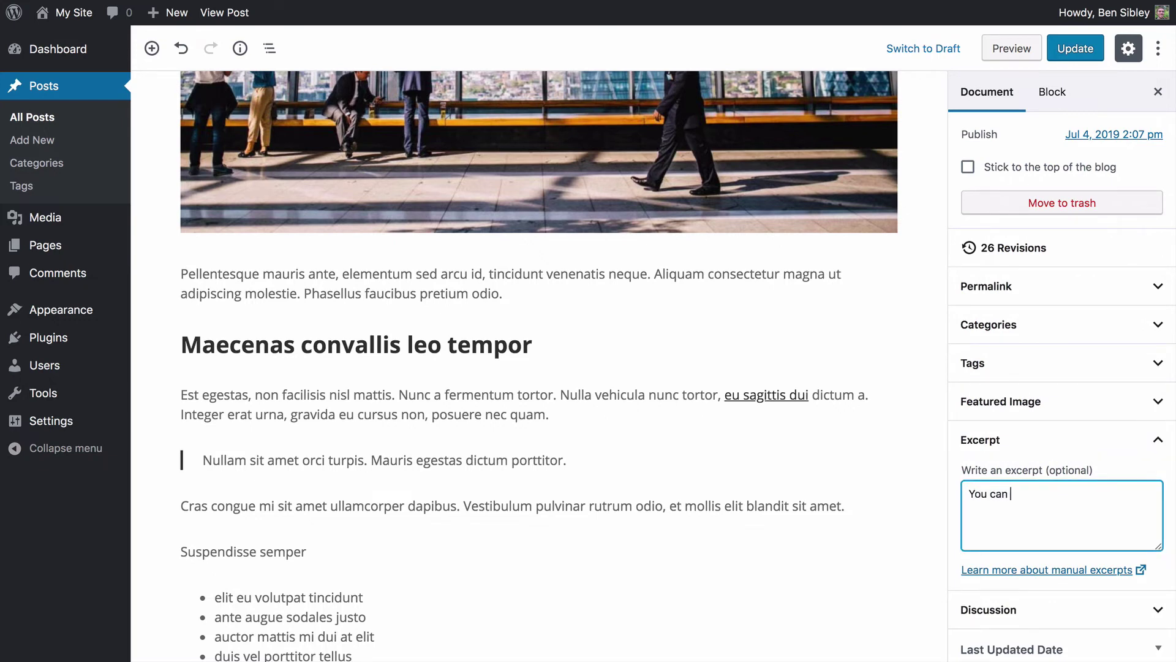
text(type whatever you want.)
click(1075, 49)
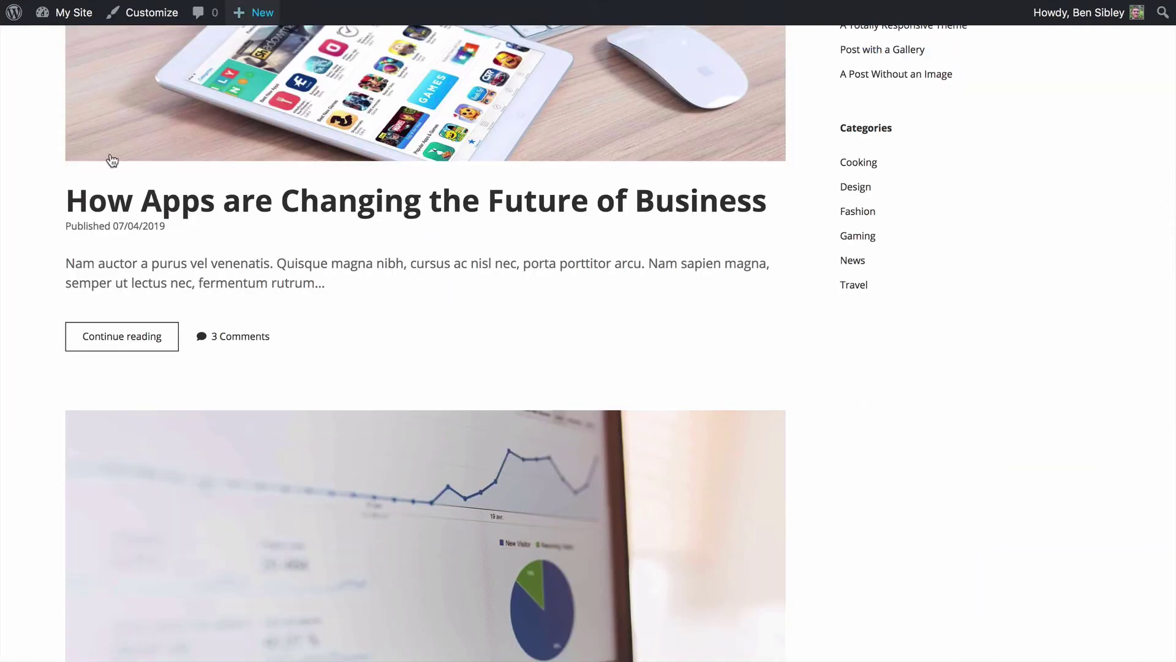
Reload the blog page and check that the post shows 'You can type whatever you want.' as its excerpt.
key(super+r)
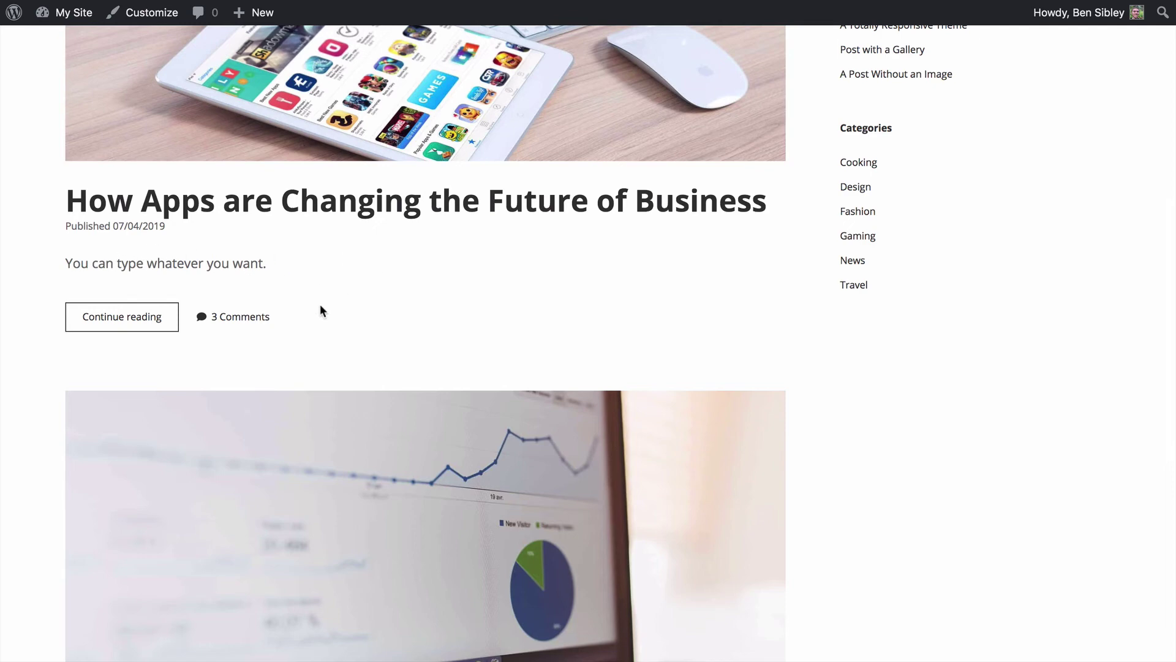
scroll(328, 305, down, 8)
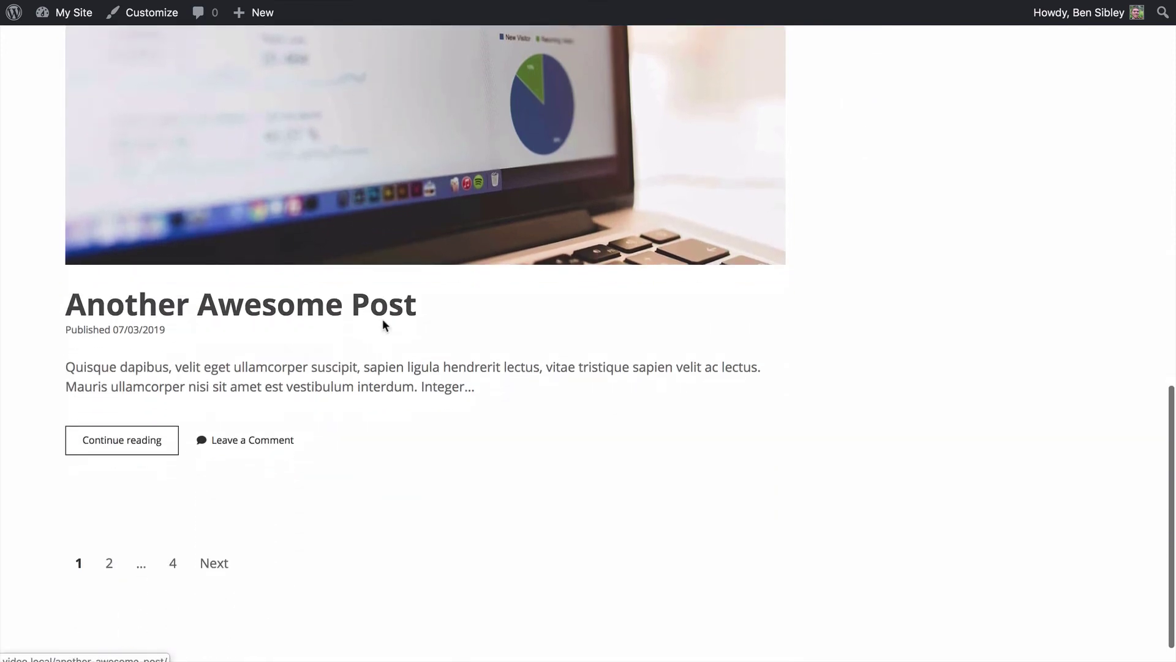
scroll(387, 270, up, 8)
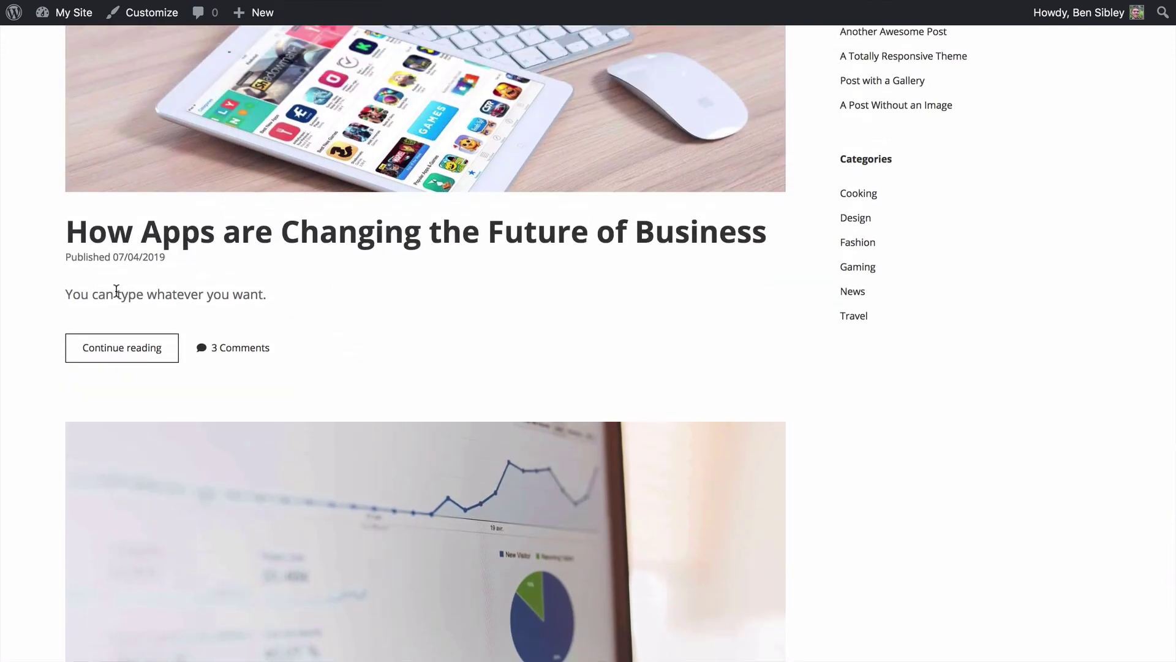
drag(117, 291, 275, 299)
click(311, 301)
scroll(310, 302, up, 8)
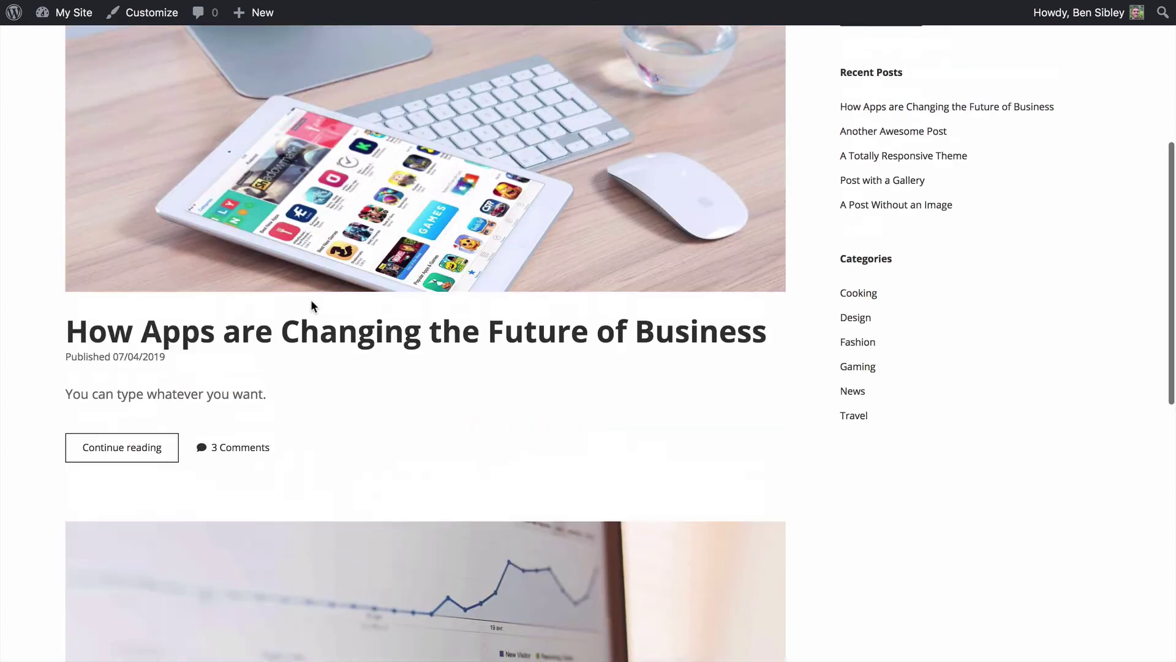
scroll(415, 249, down, 3)
scroll(417, 251, down, 5)
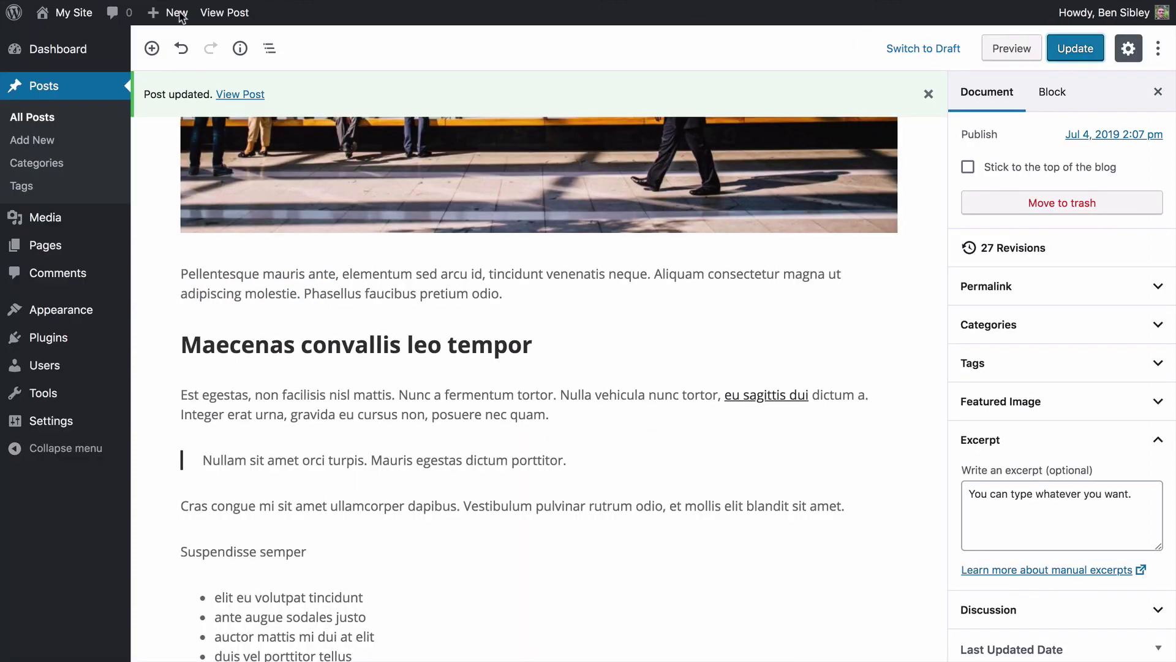
Return to the saved excerpt 'You can type whatever you want.' in the post's Excerpt box.
scroll(844, 351, down, 2)
click(1054, 515)
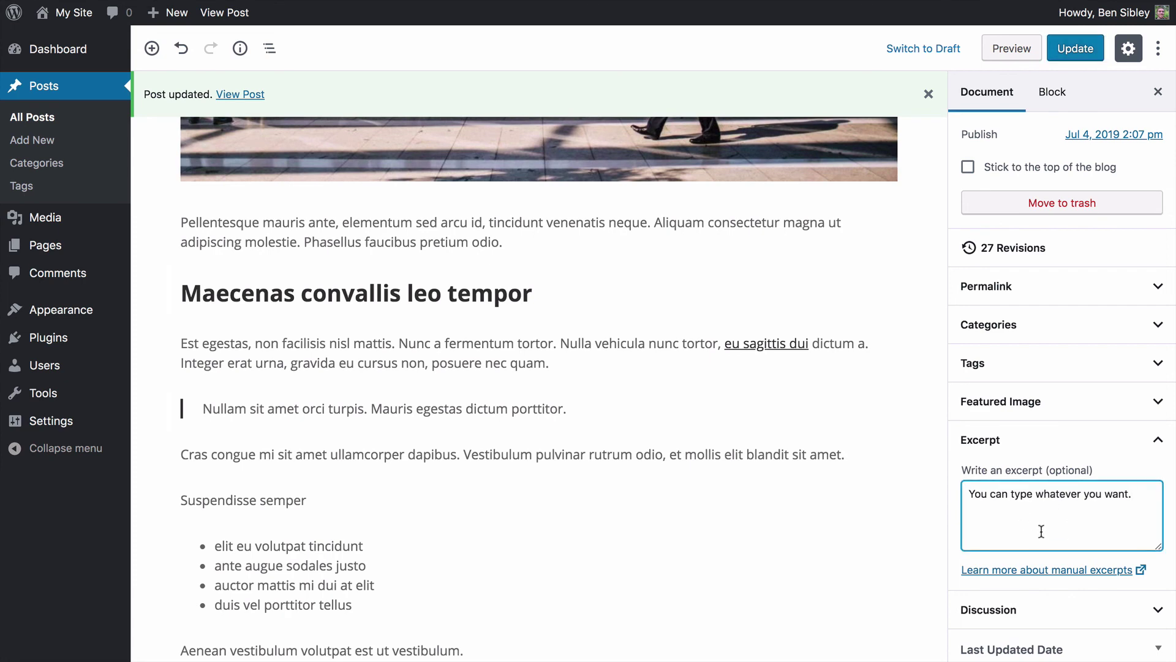